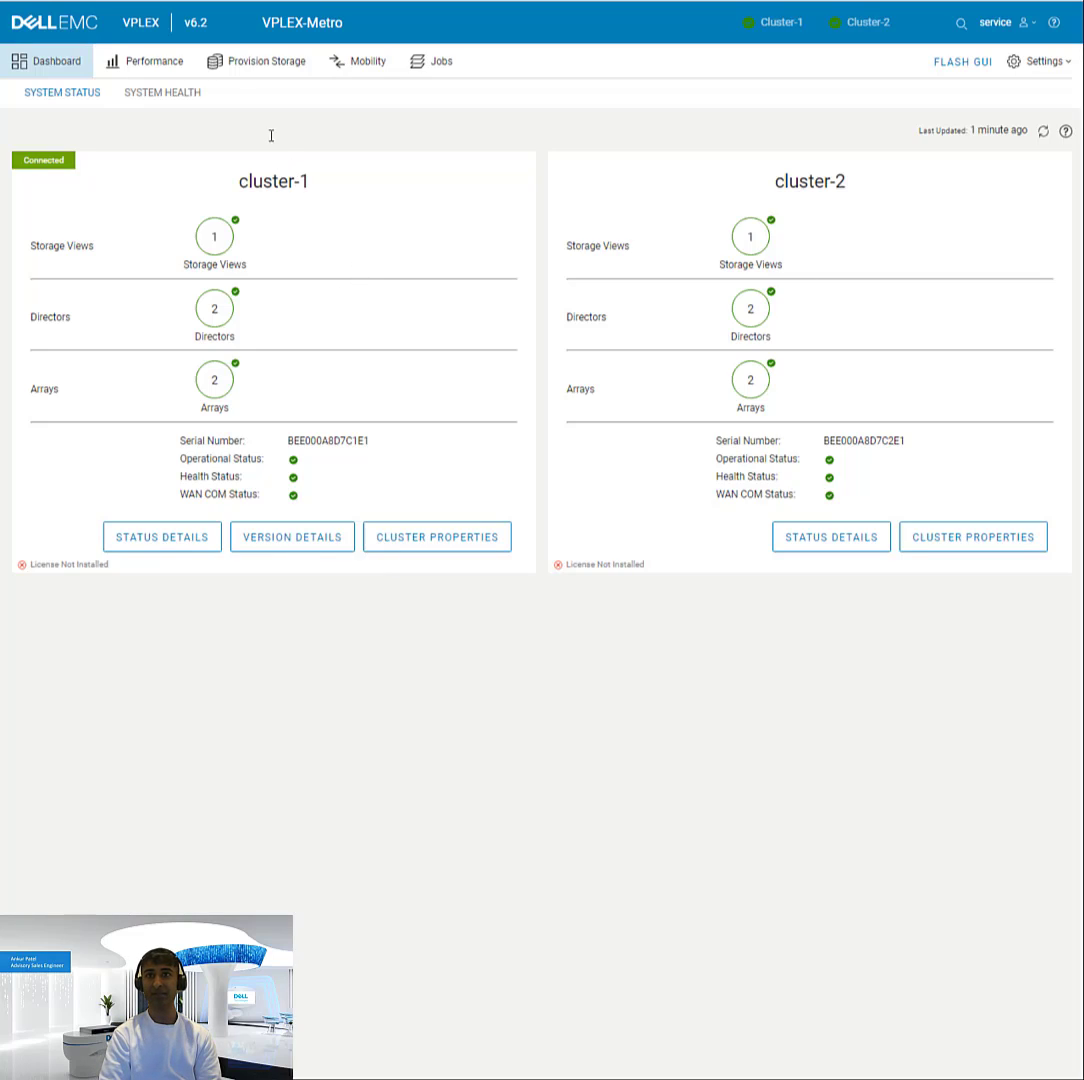
Open Provision Storage, then start and cancel the Distributed virtual volume wizard.
left_click(254, 66)
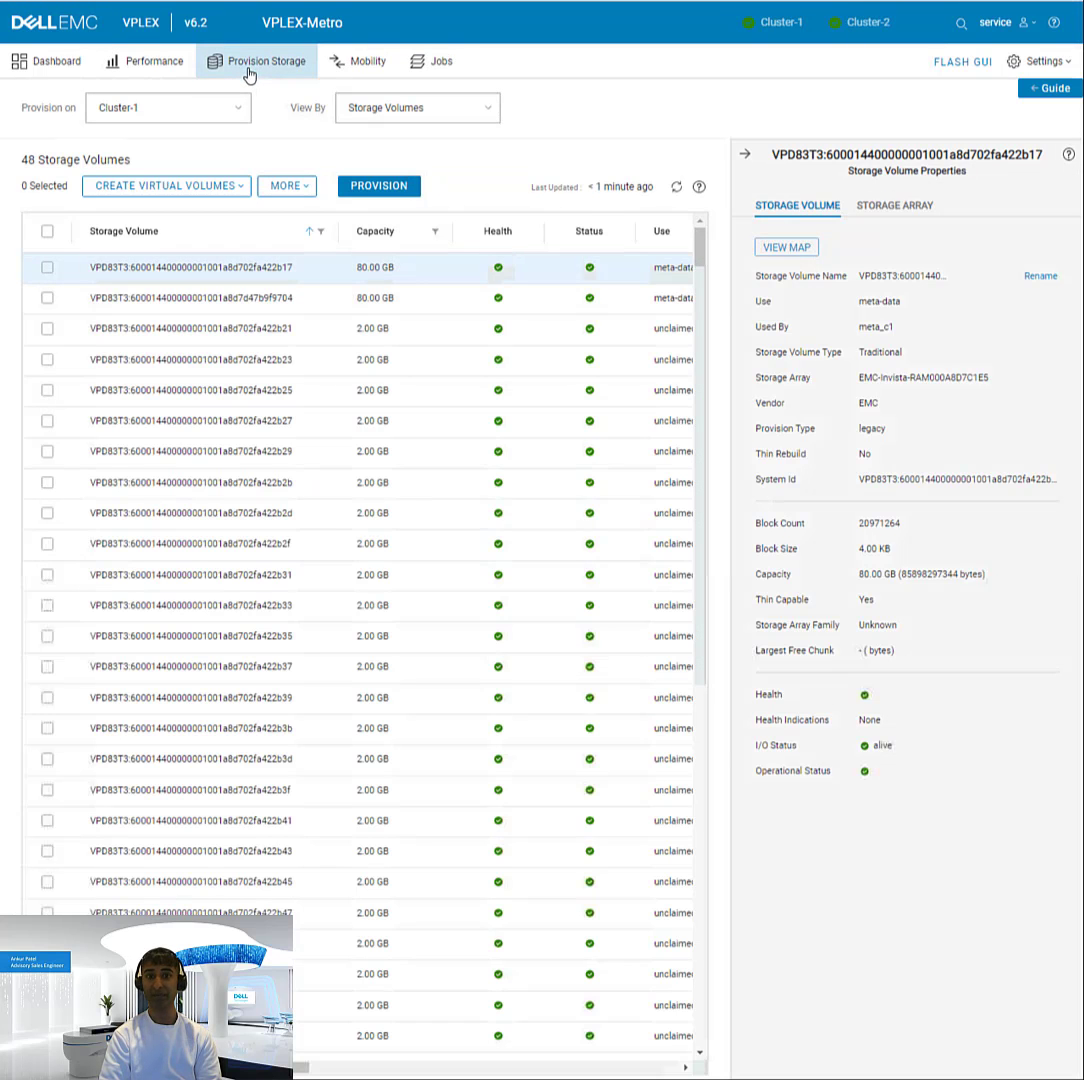
left_click(237, 190)
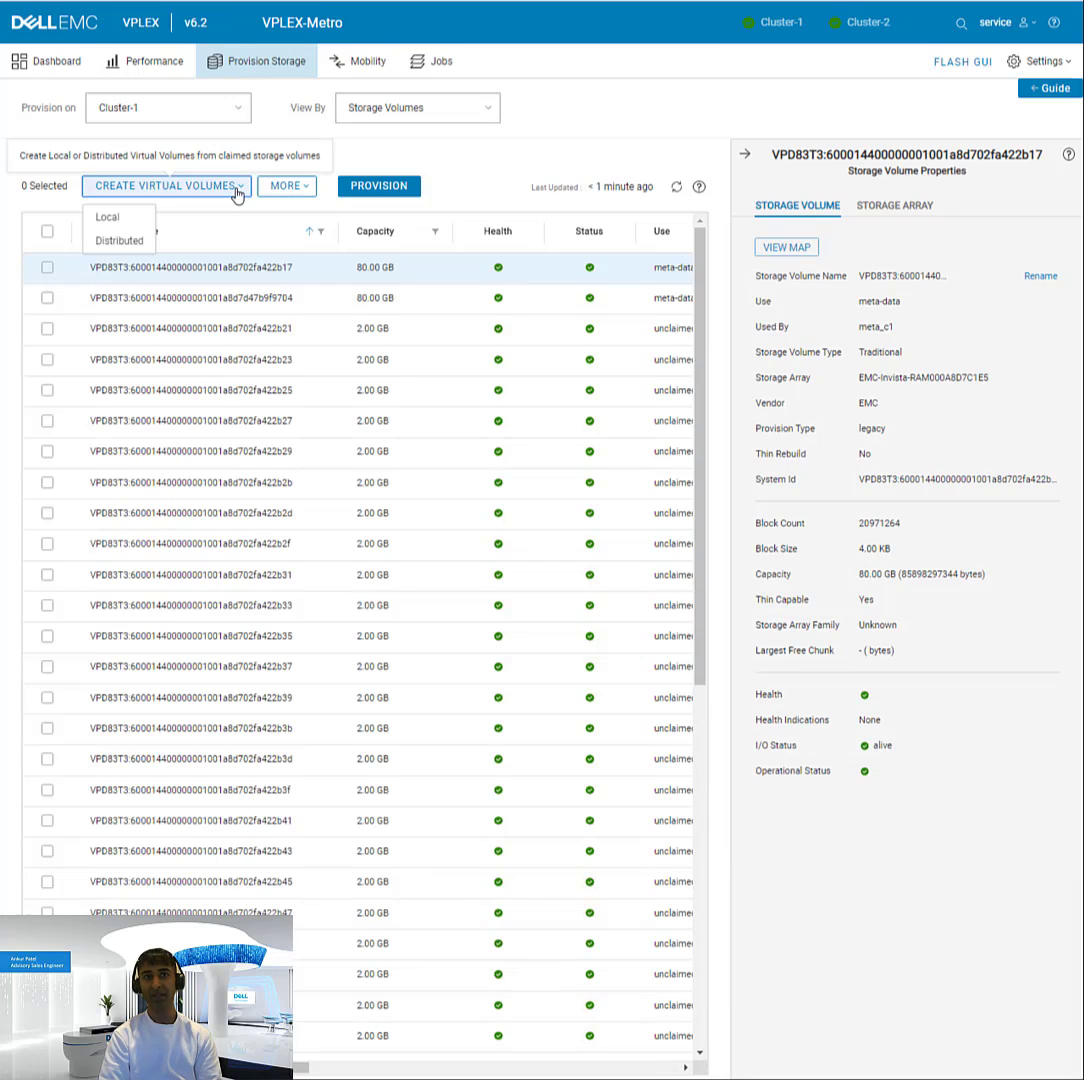
left_click(112, 243)
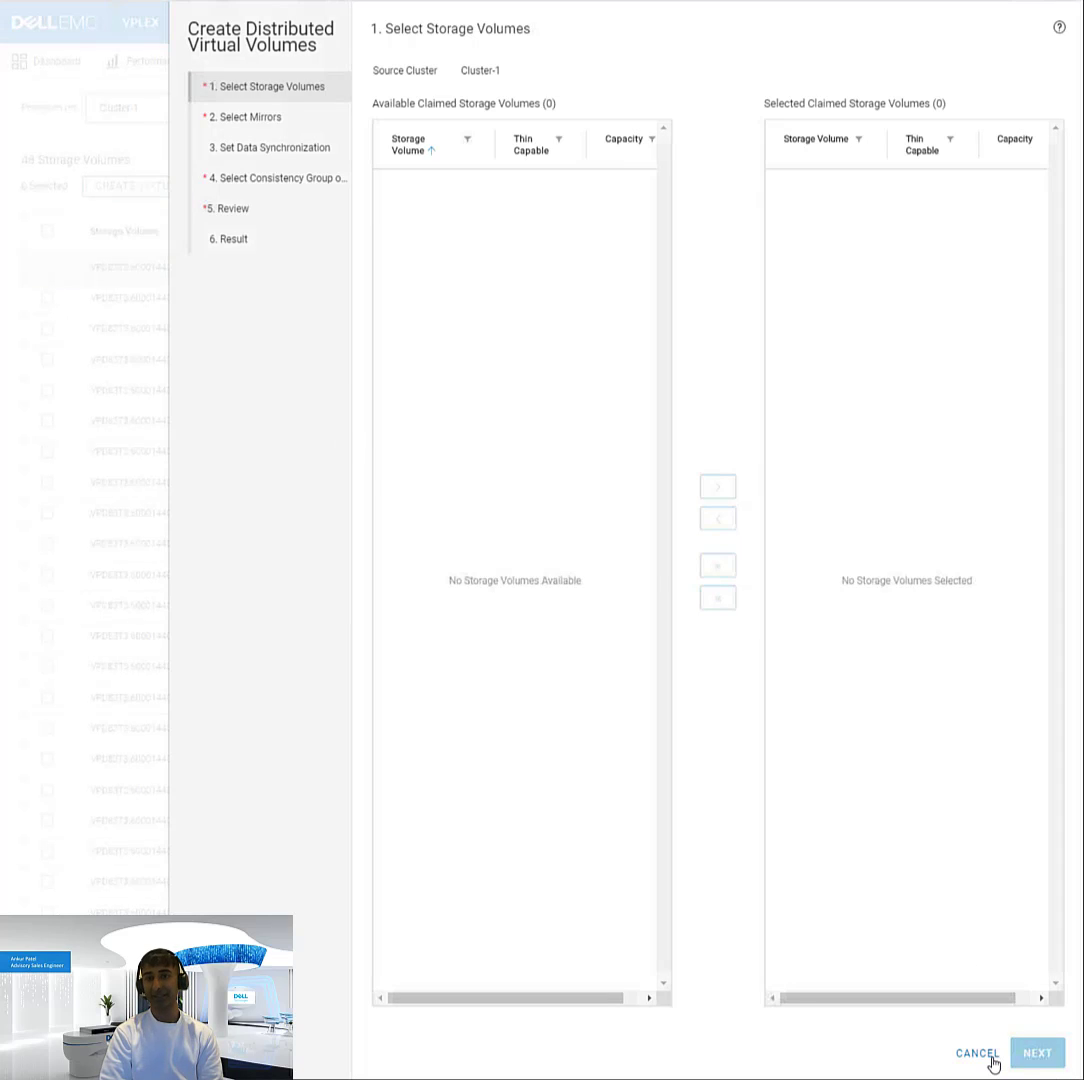
left_click(992, 1062)
left_click(709, 610)
left_click(235, 106)
Switch Provision on to Distributed Storage and show the CREATE options for distributed volumes.
left_click(203, 134)
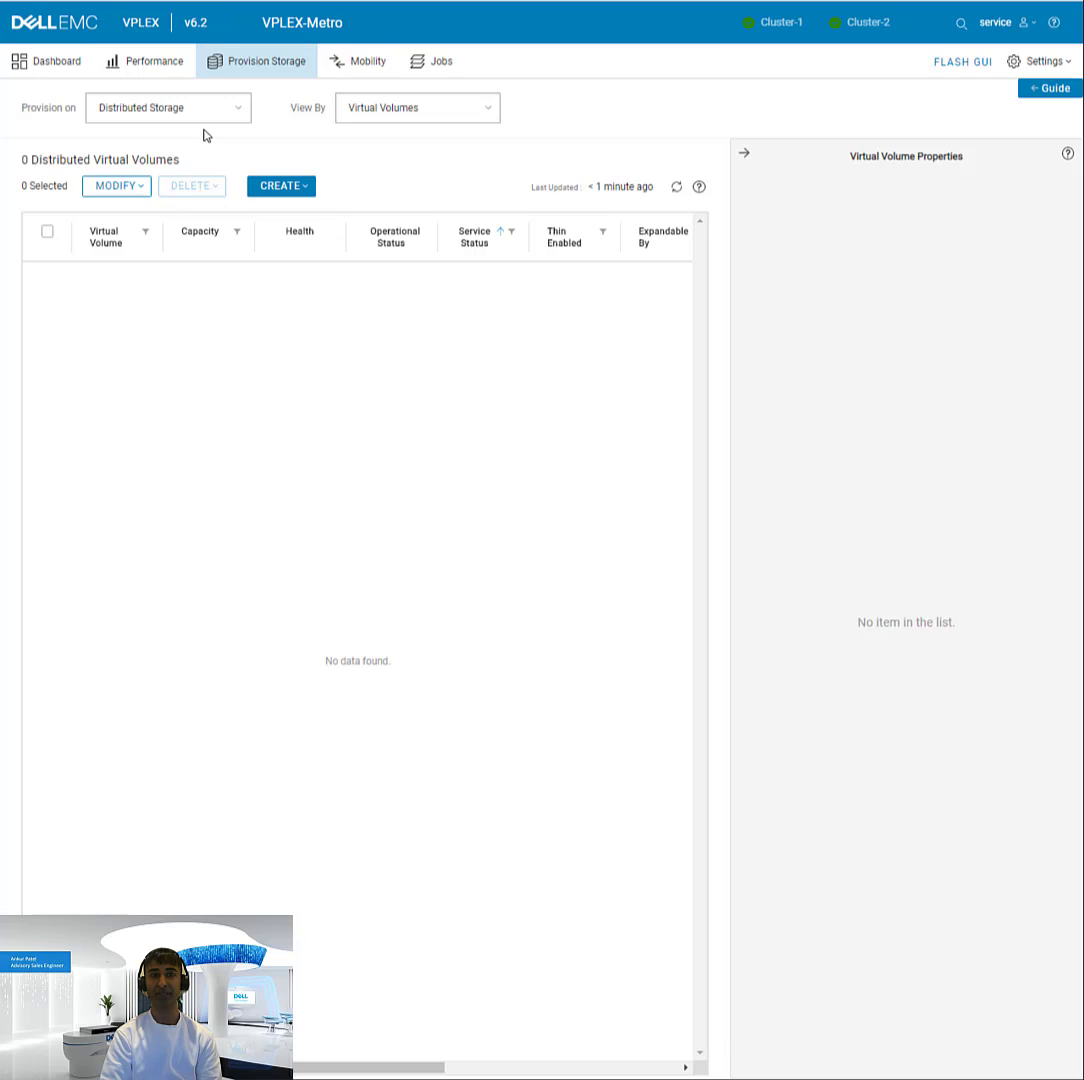
left_click(305, 189)
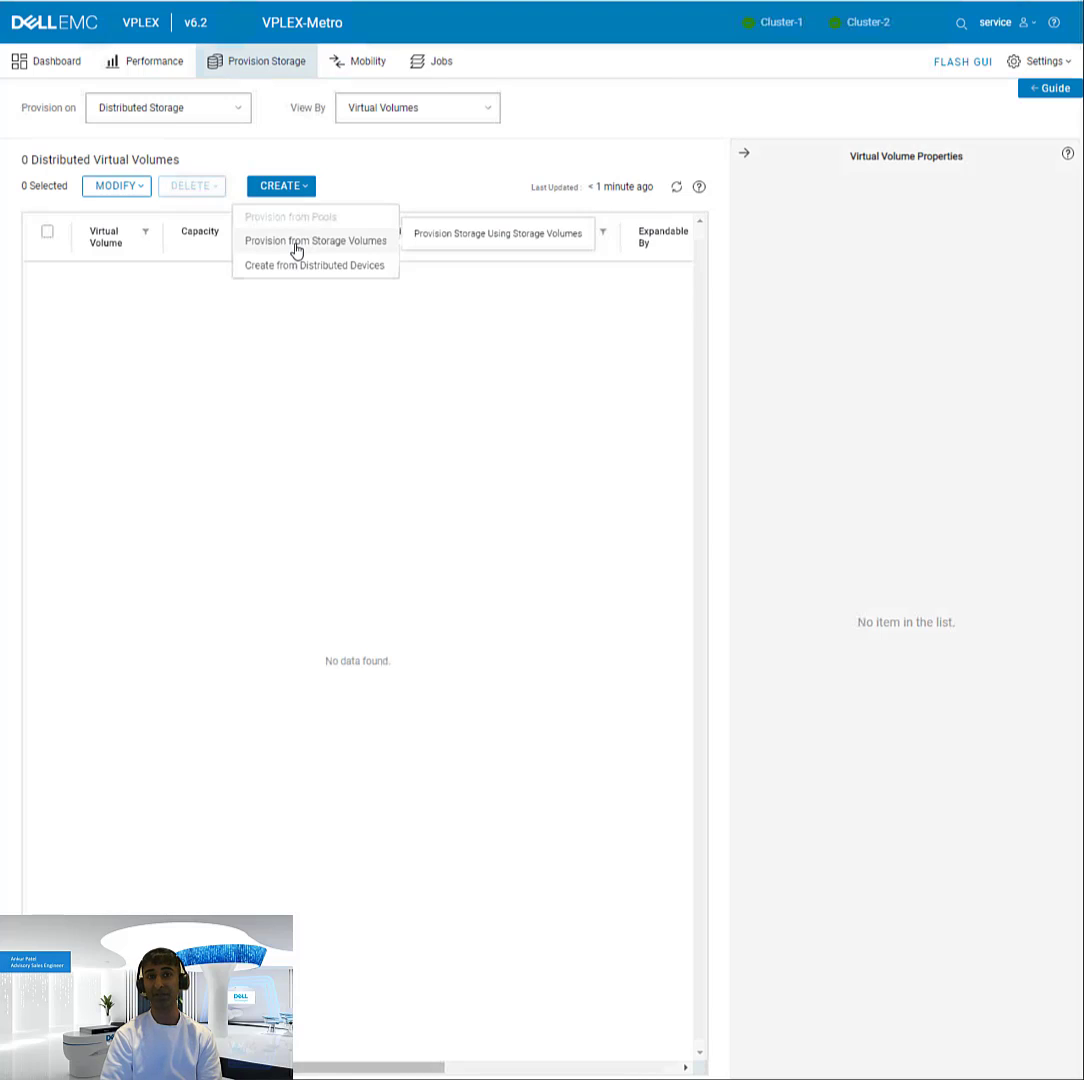
Provision from storage volumes into new consistency group DistributedCG1 with detach rule Winner:cluster-1 (5 seconds).
left_click(297, 250)
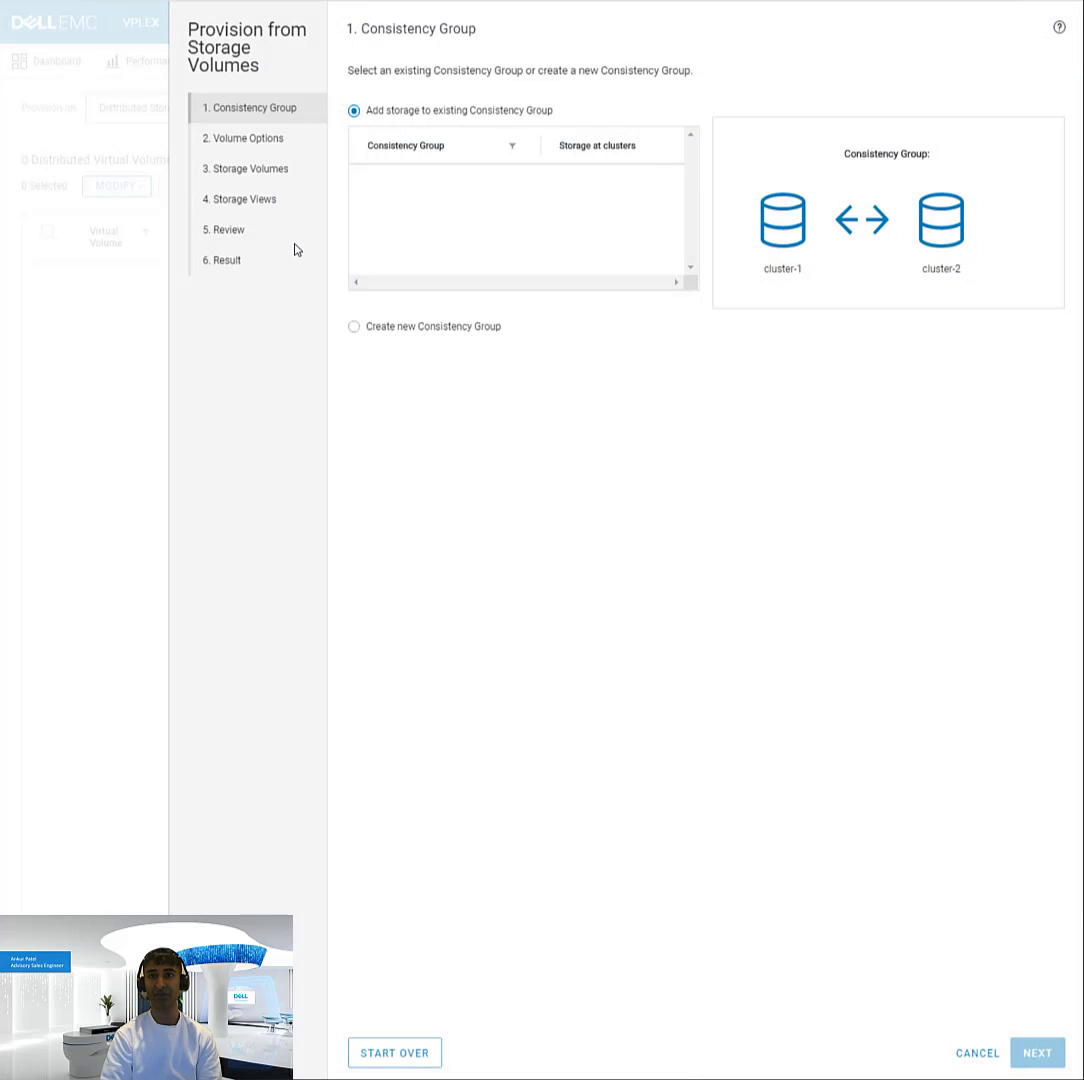
left_click(352, 328)
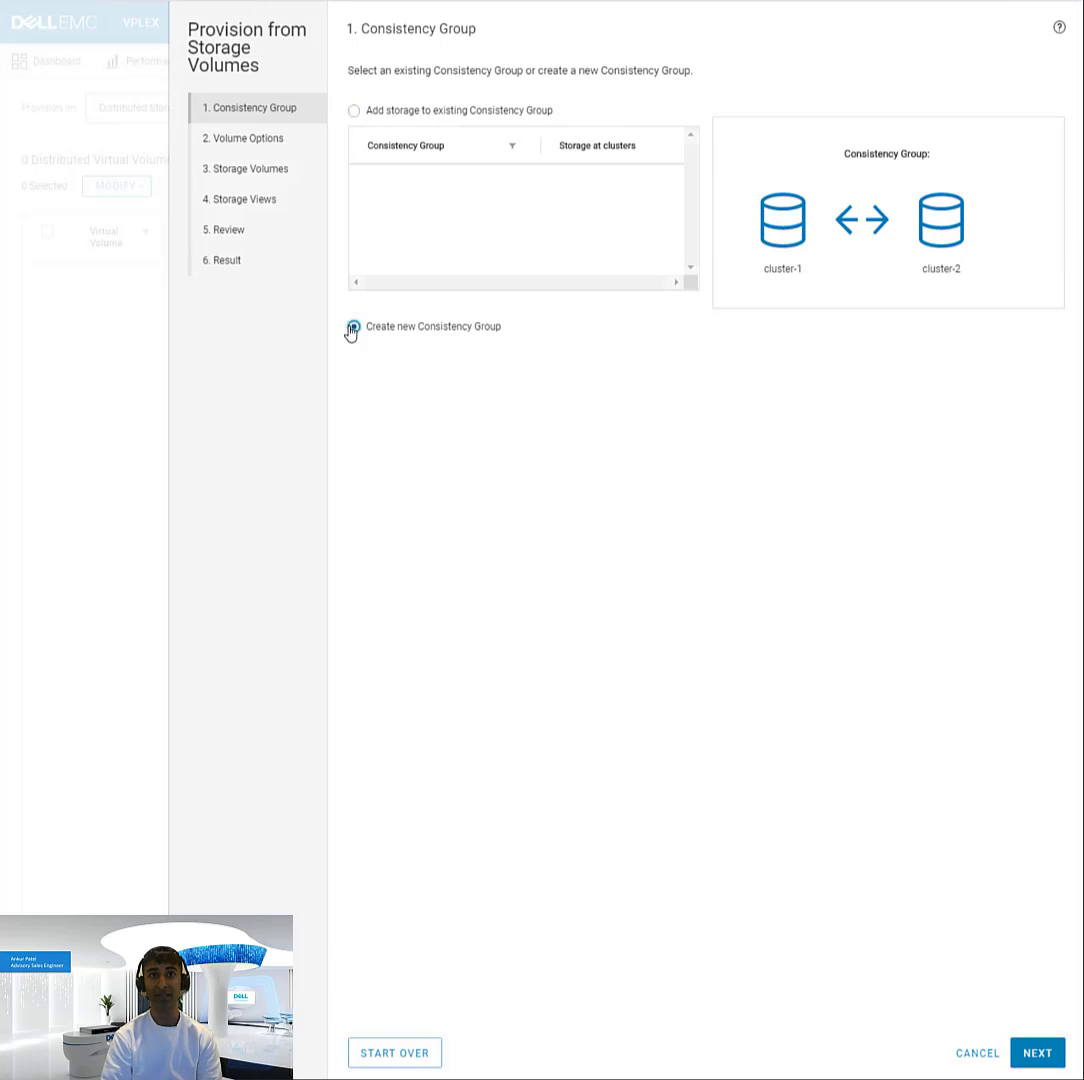
left_click(1036, 1053)
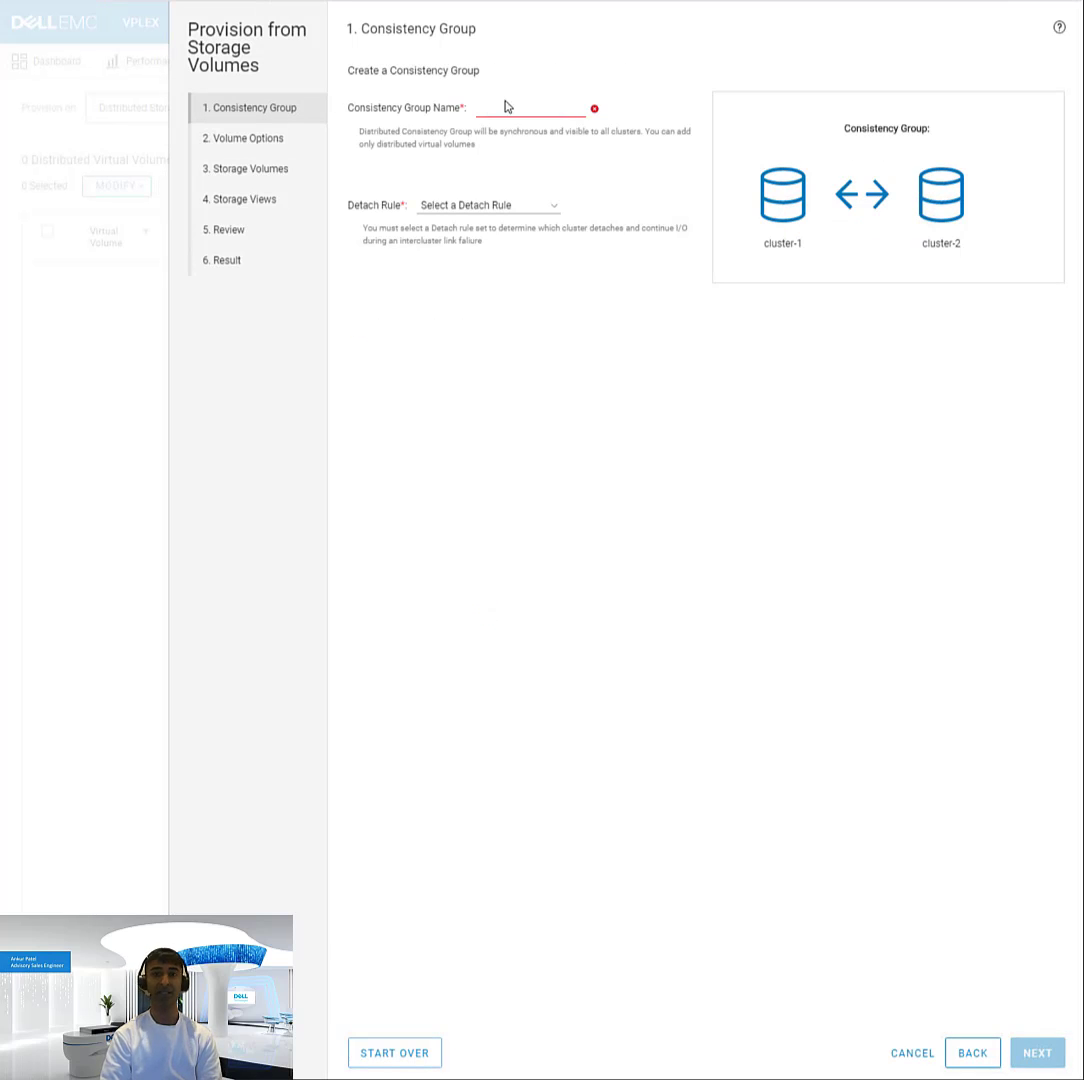
left_click(493, 112)
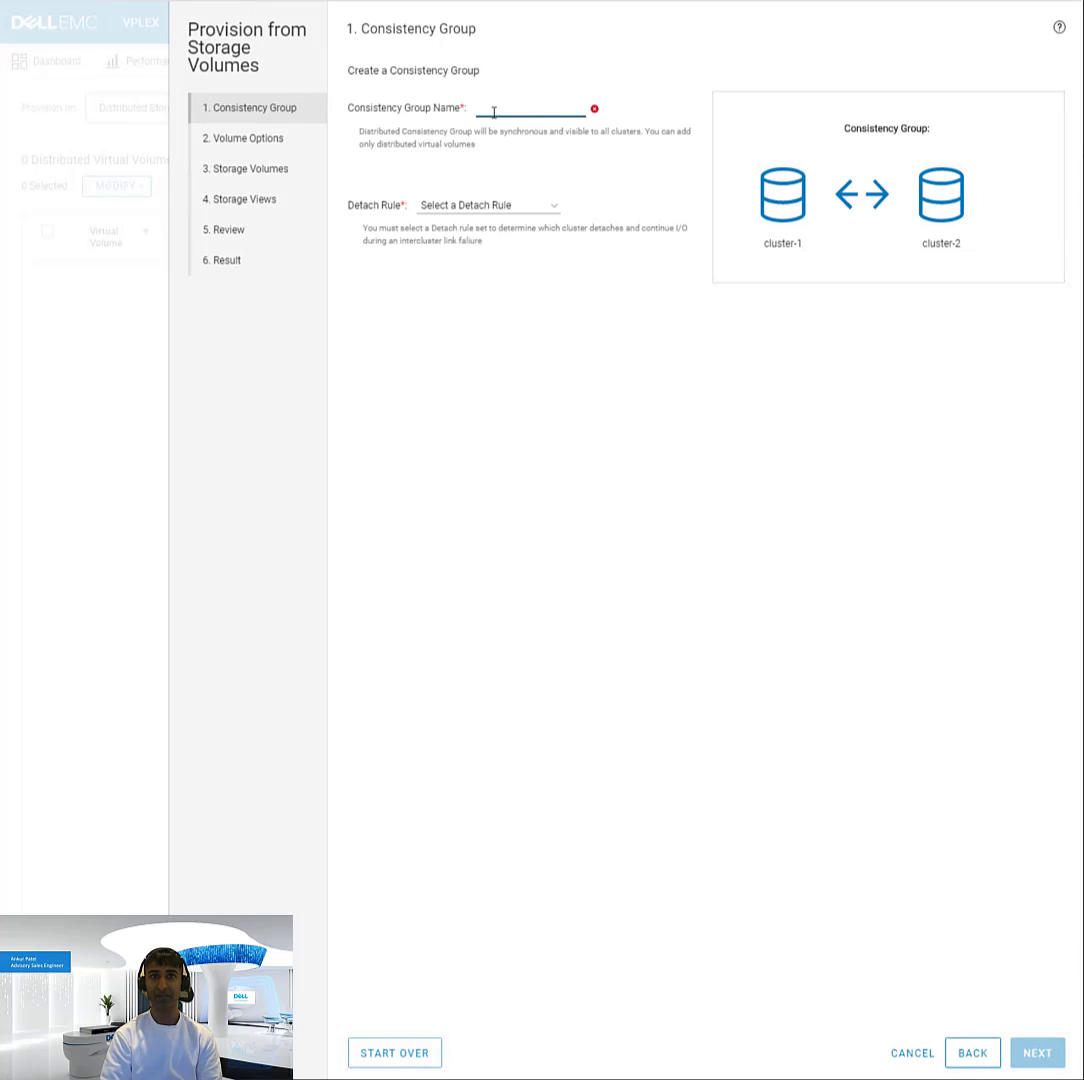
type("Distribute")
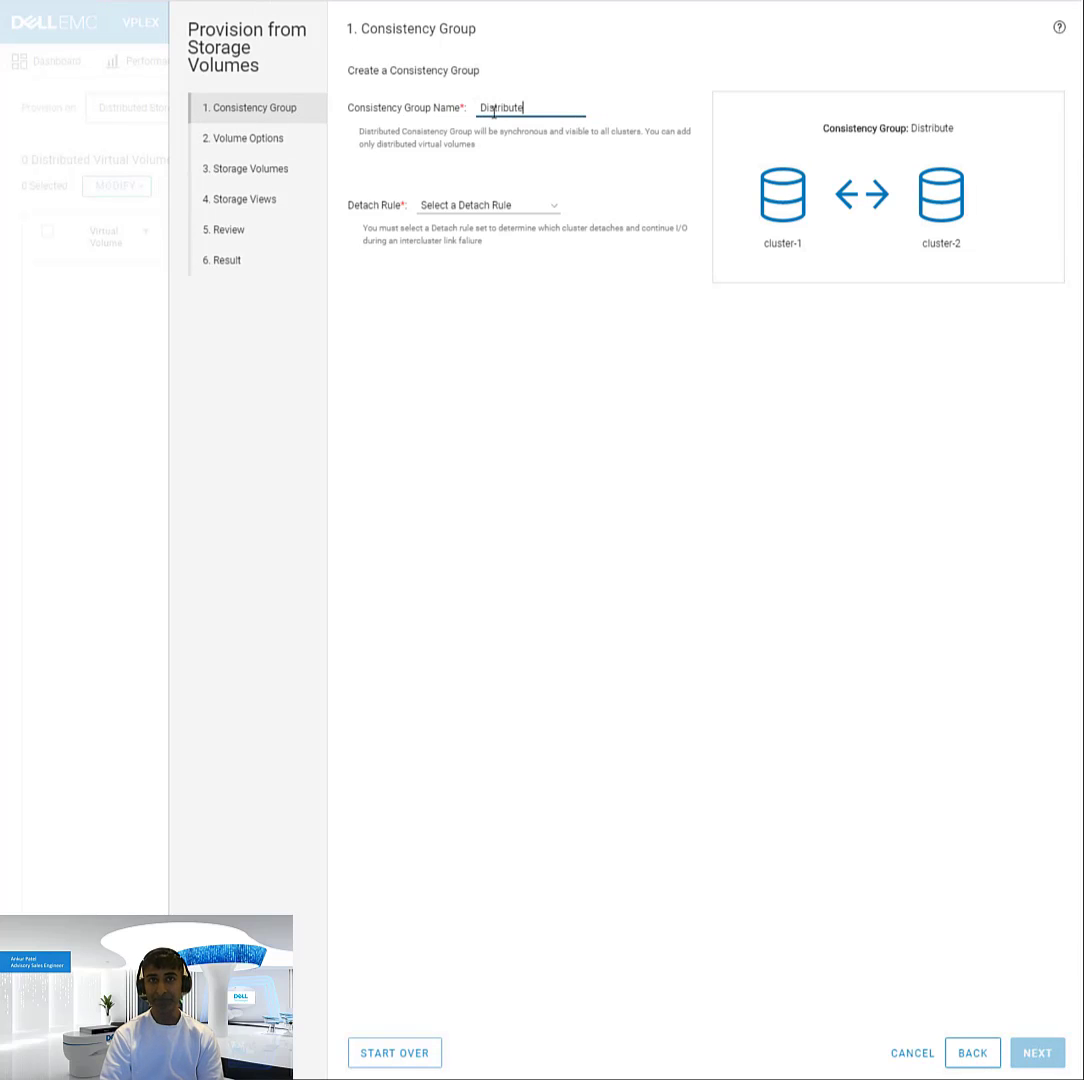
type("dCG1")
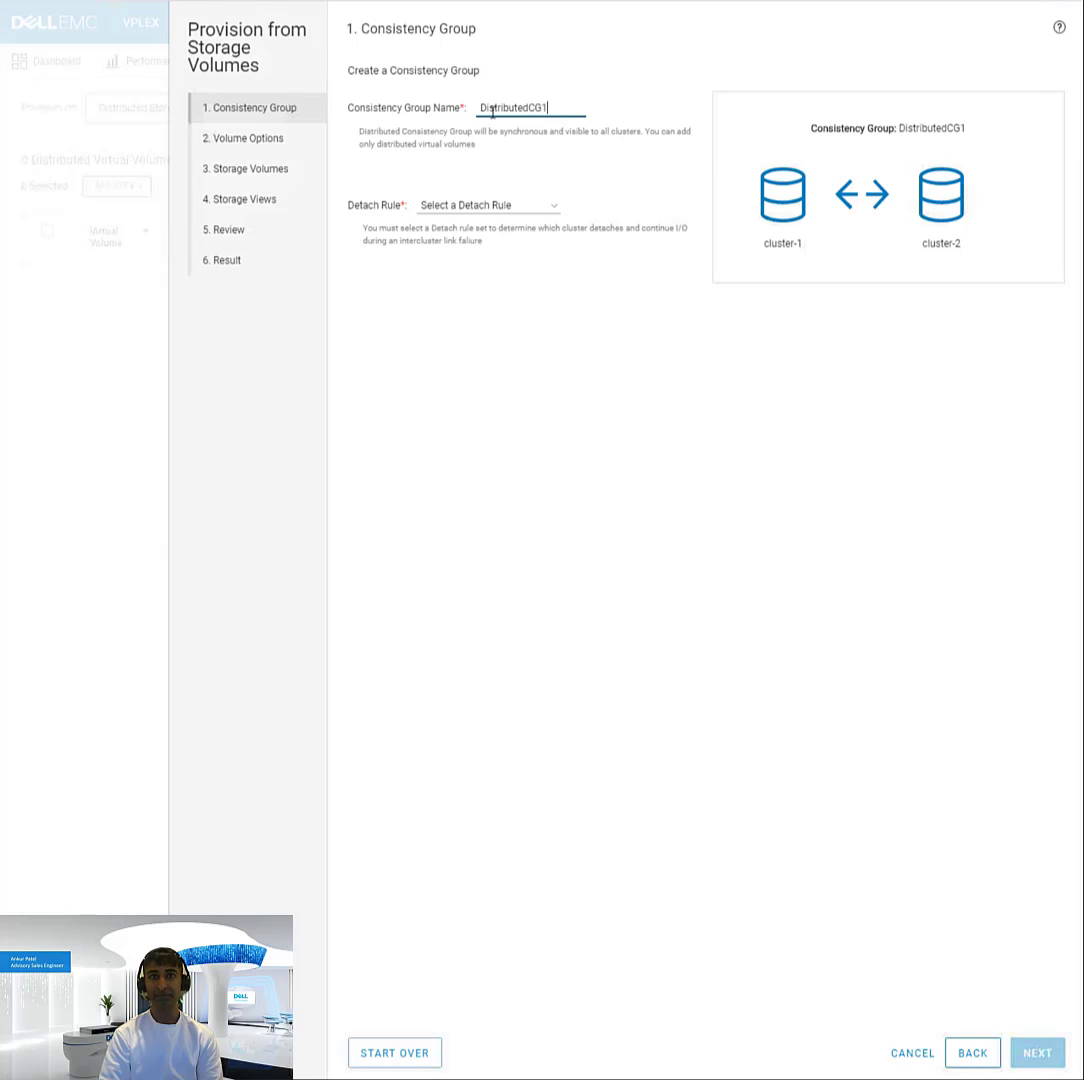
left_click(502, 215)
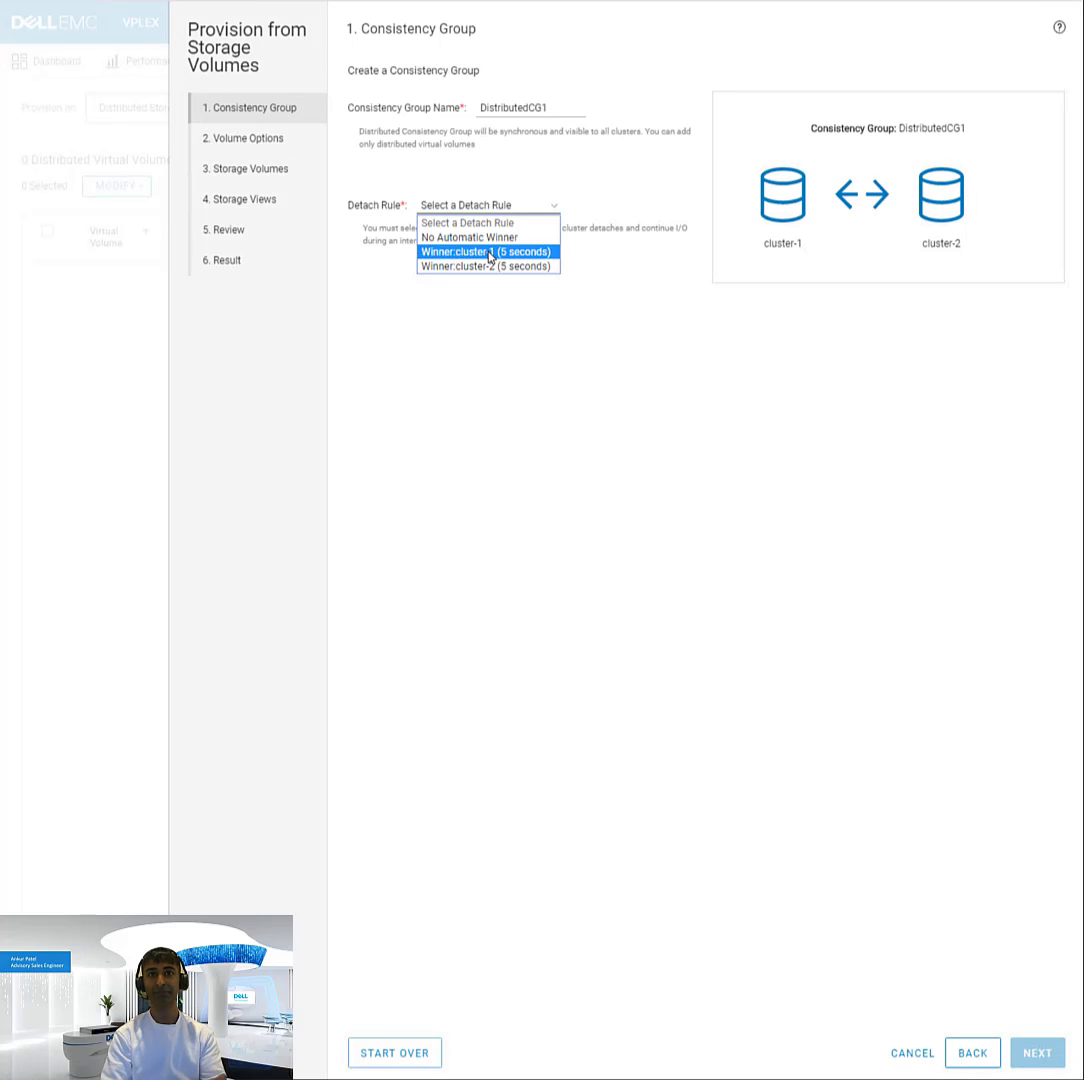
left_click(493, 251)
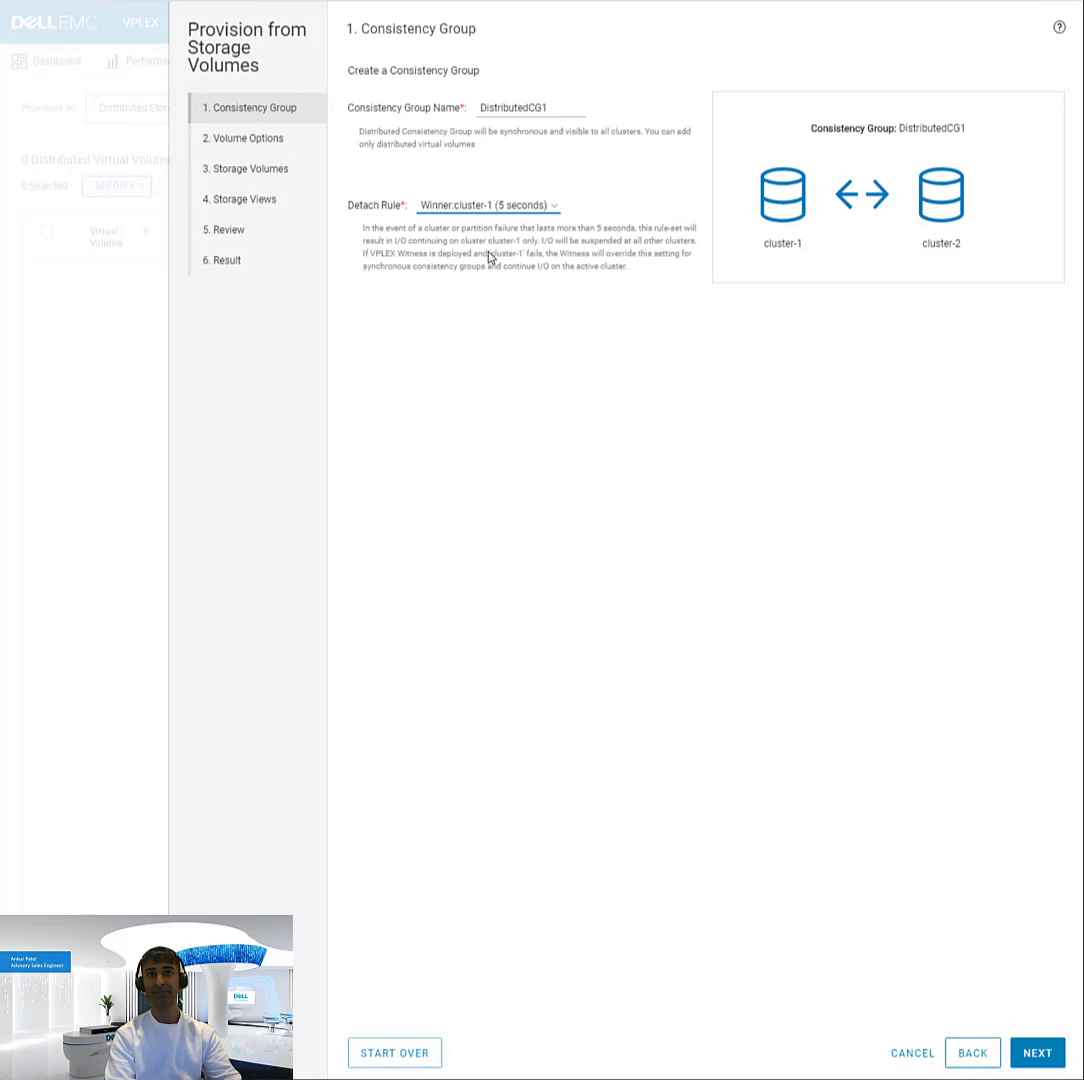
Set source cluster to cluster-1 and volume name VVOL1, then advance to Storage Volumes.
left_click(1038, 1055)
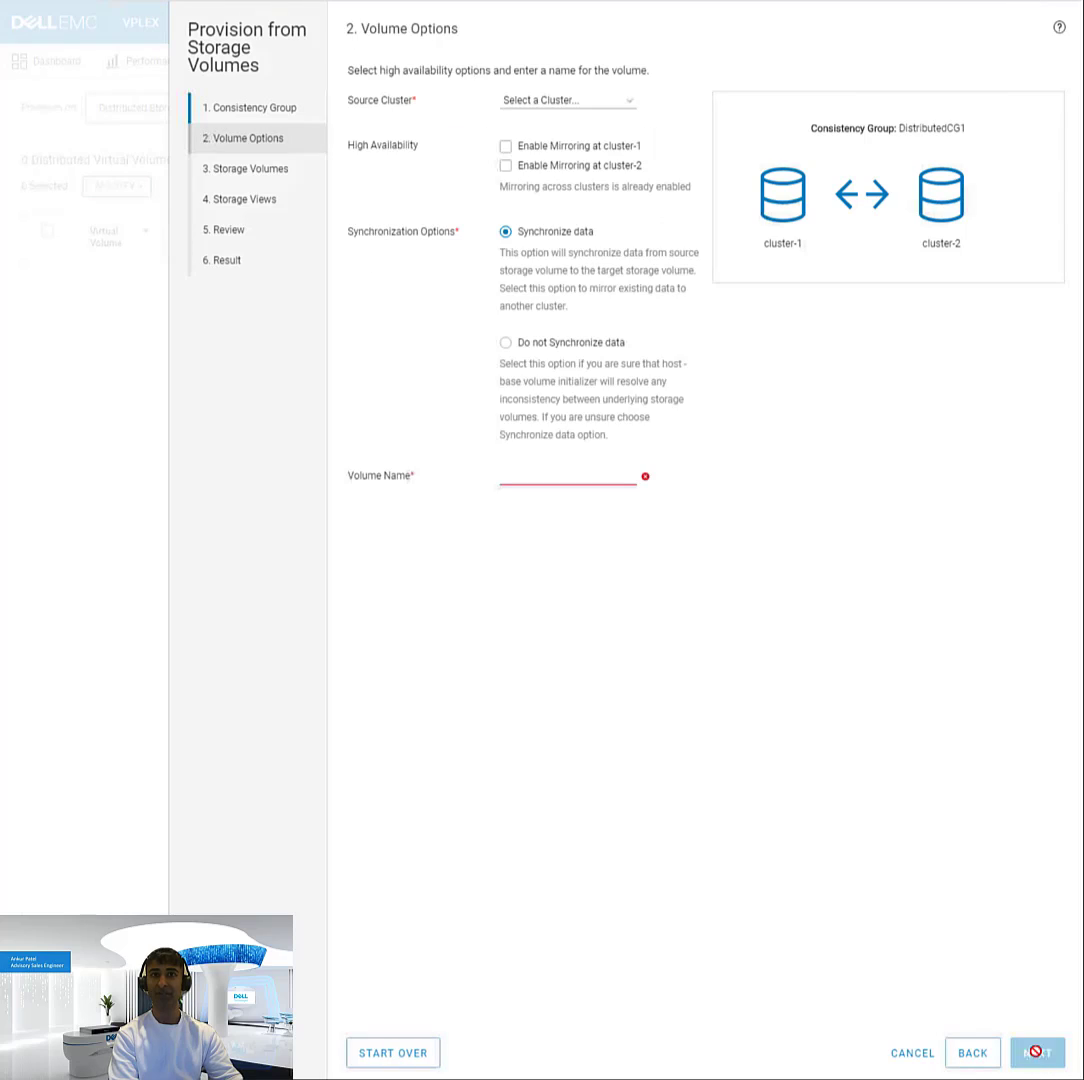
left_click(549, 102)
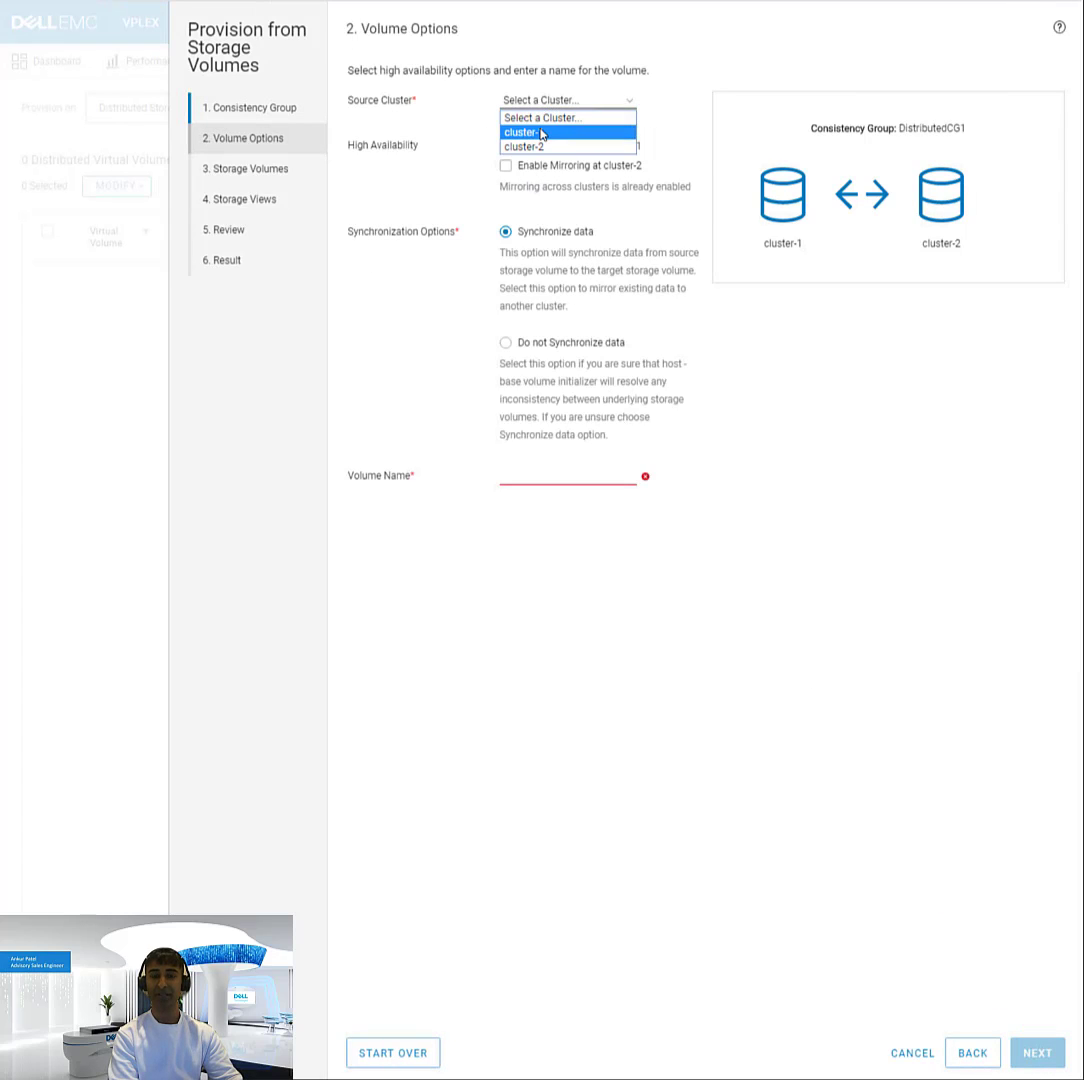
left_click(540, 132)
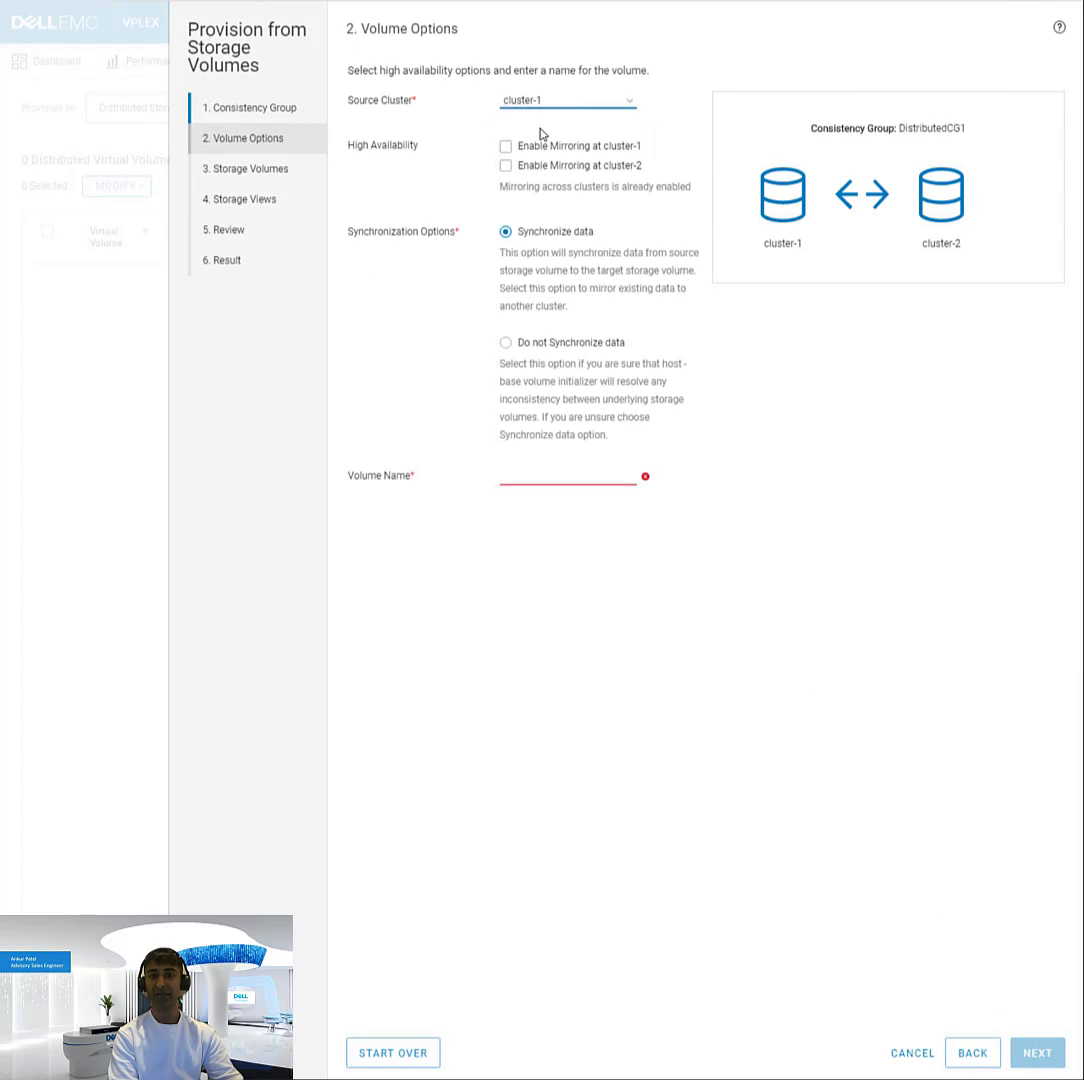
left_click(518, 473)
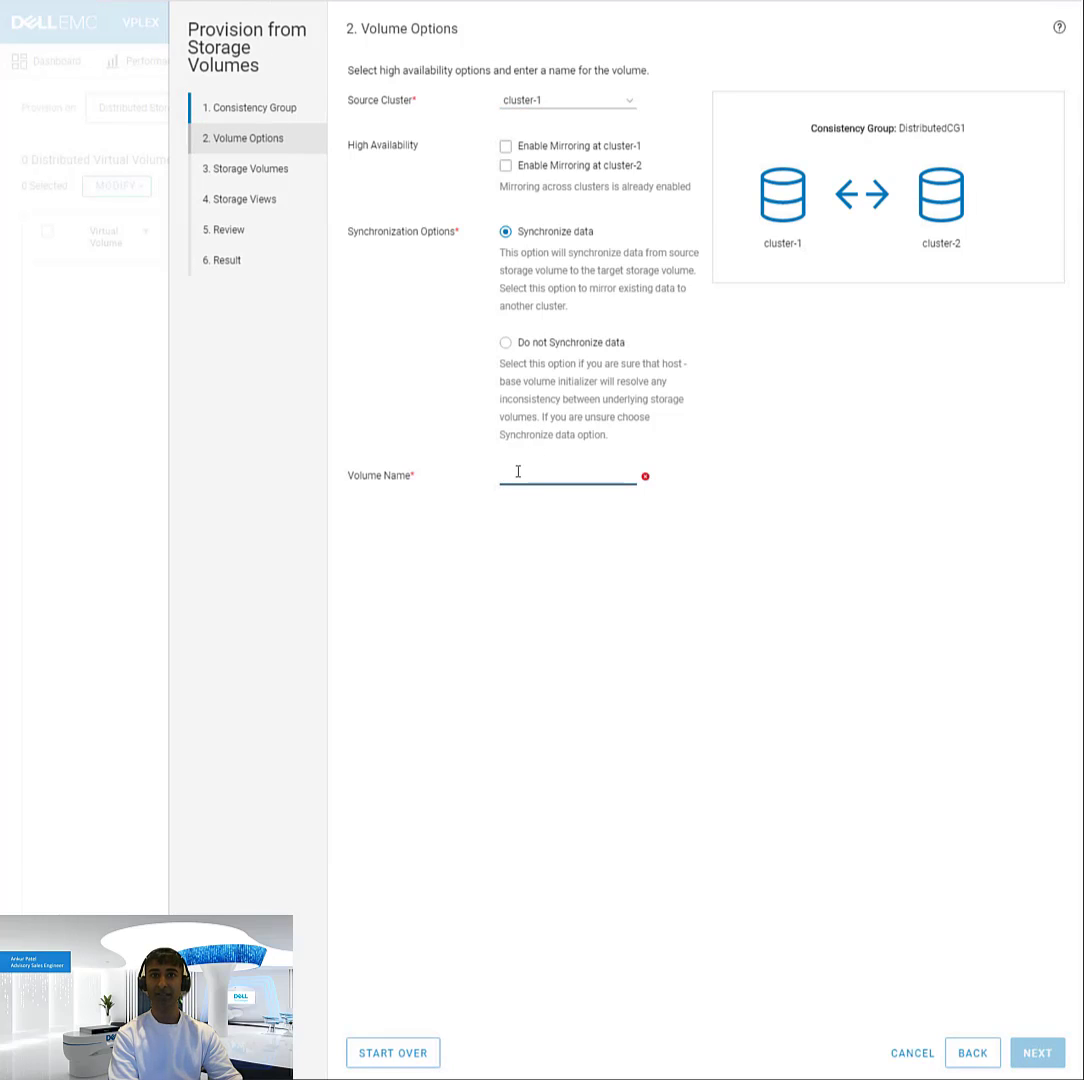
type("vv")
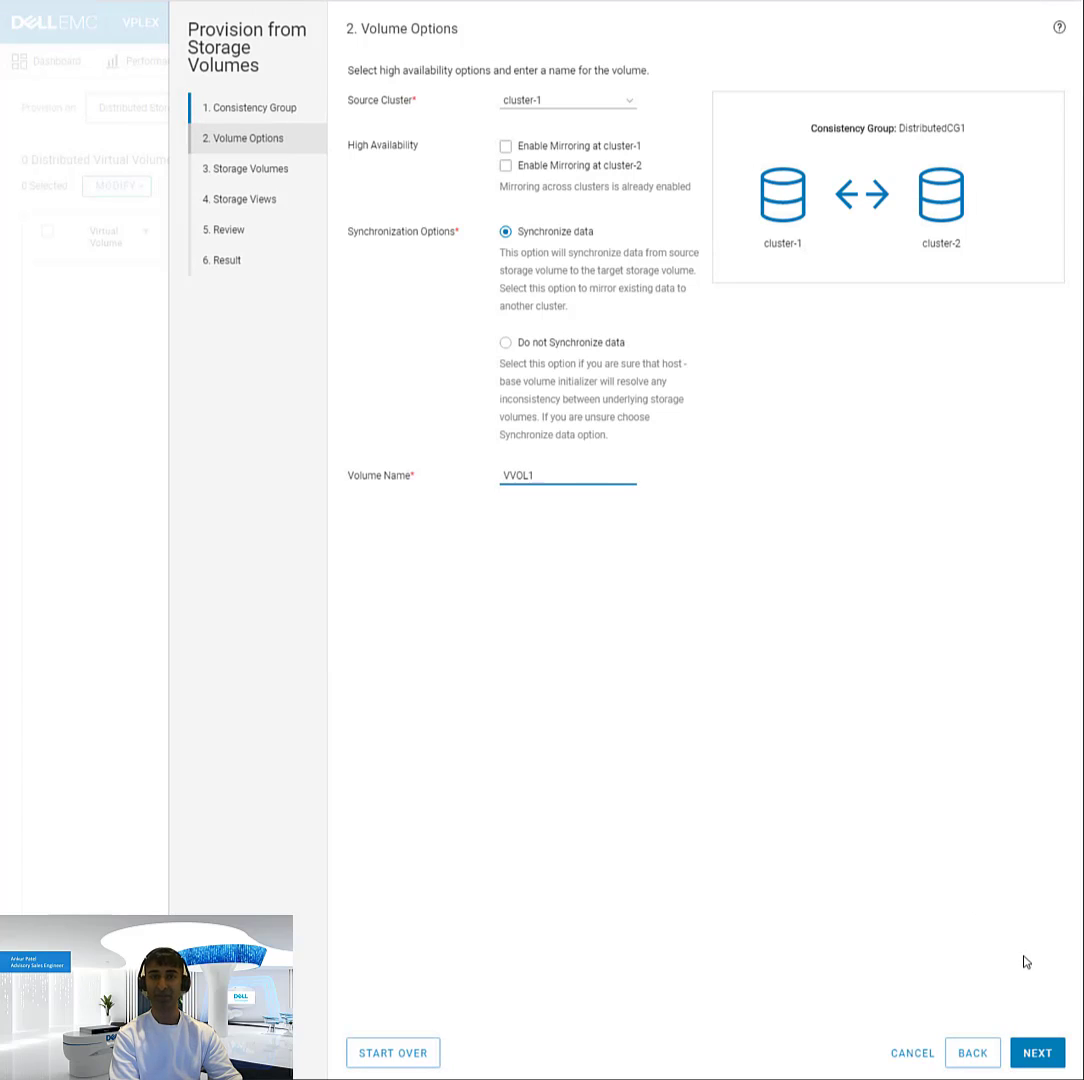
left_click(1037, 1052)
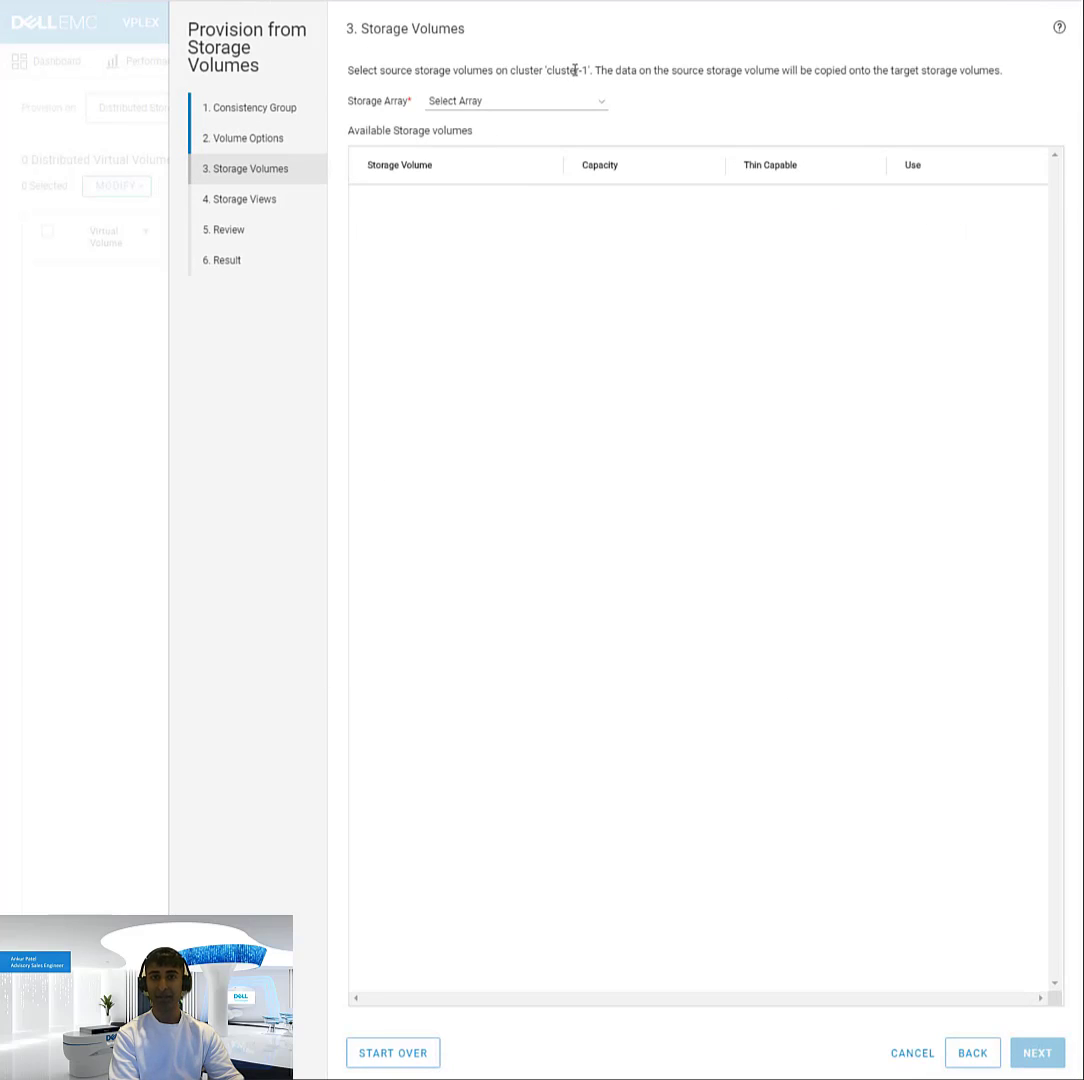
Choose storage array EMC-Invista-RAM000A8D7C1E5 for the source cluster's volume.
left_click(527, 102)
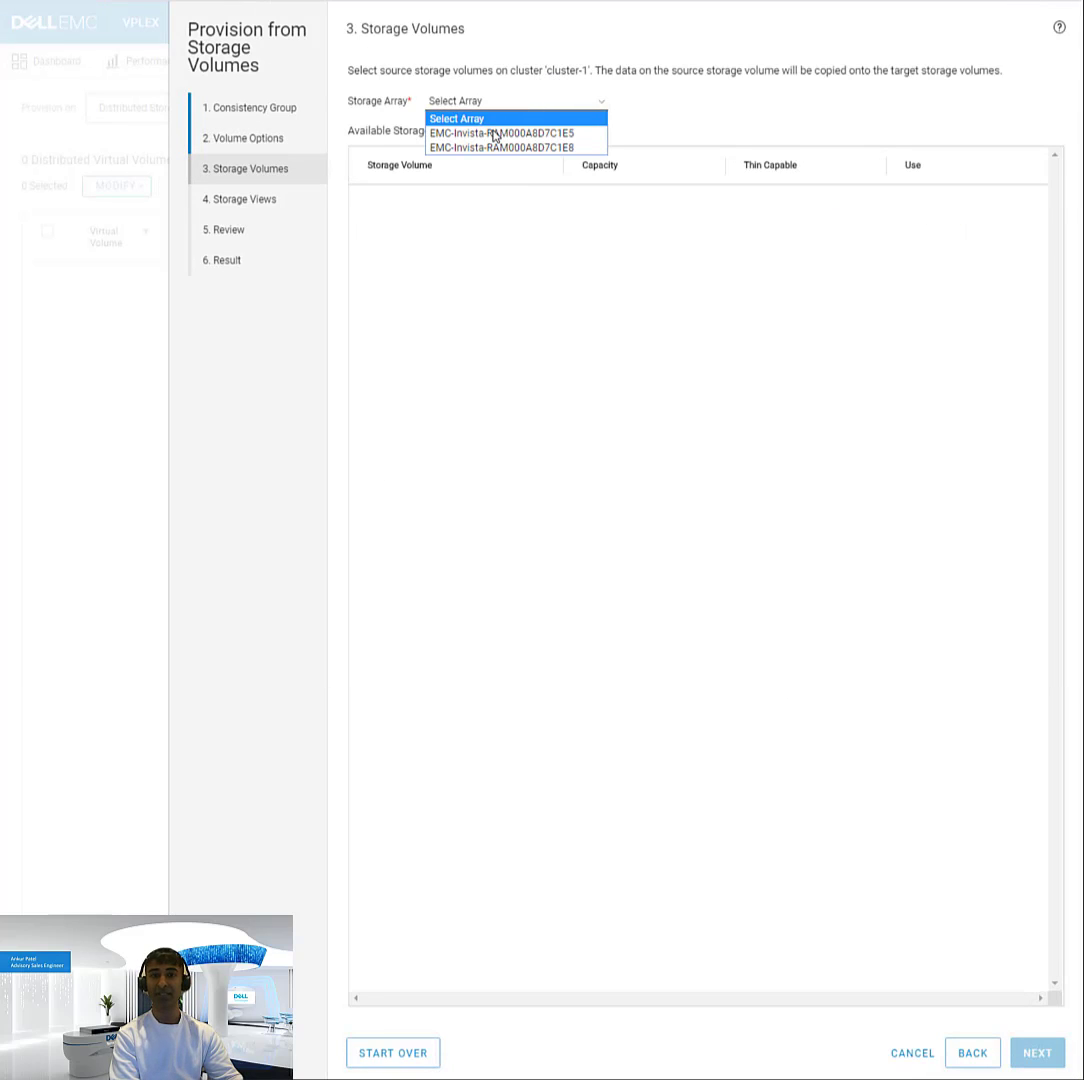
left_click(494, 135)
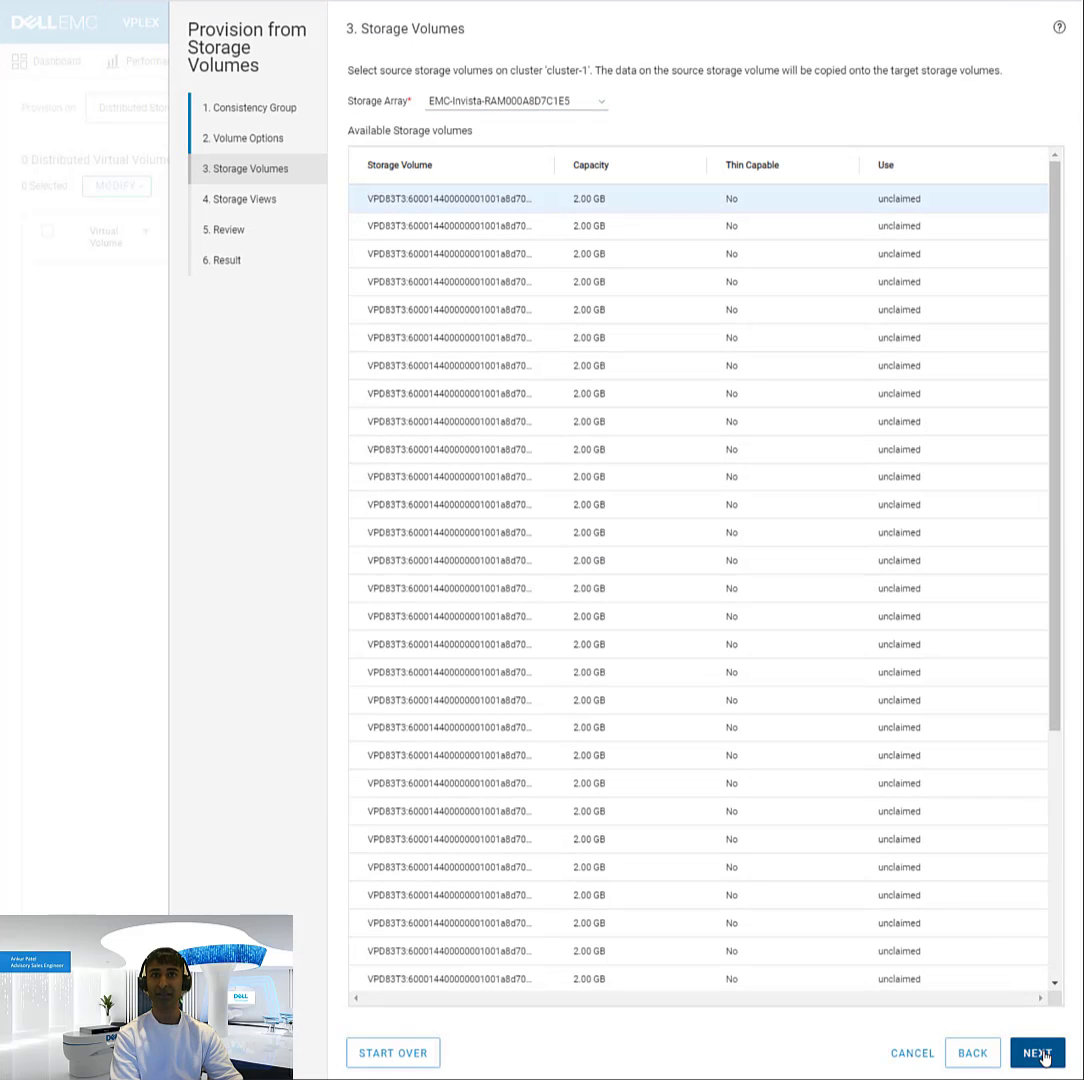
left_click(1029, 1048)
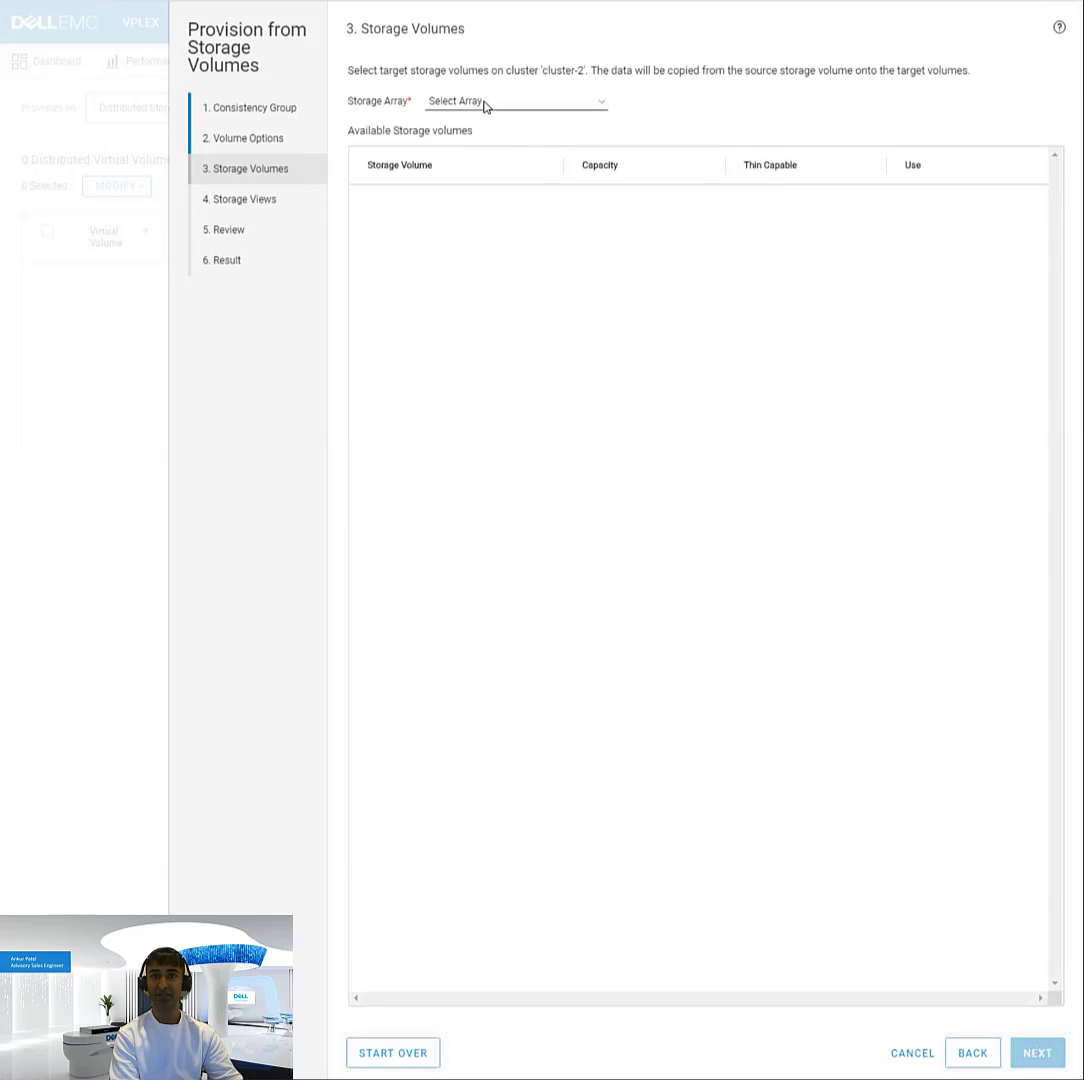
Use the first 2.00 GB volume on EMC-Invista-RAM000A8D7C1E2 as the cluster-2 target.
left_click(485, 103)
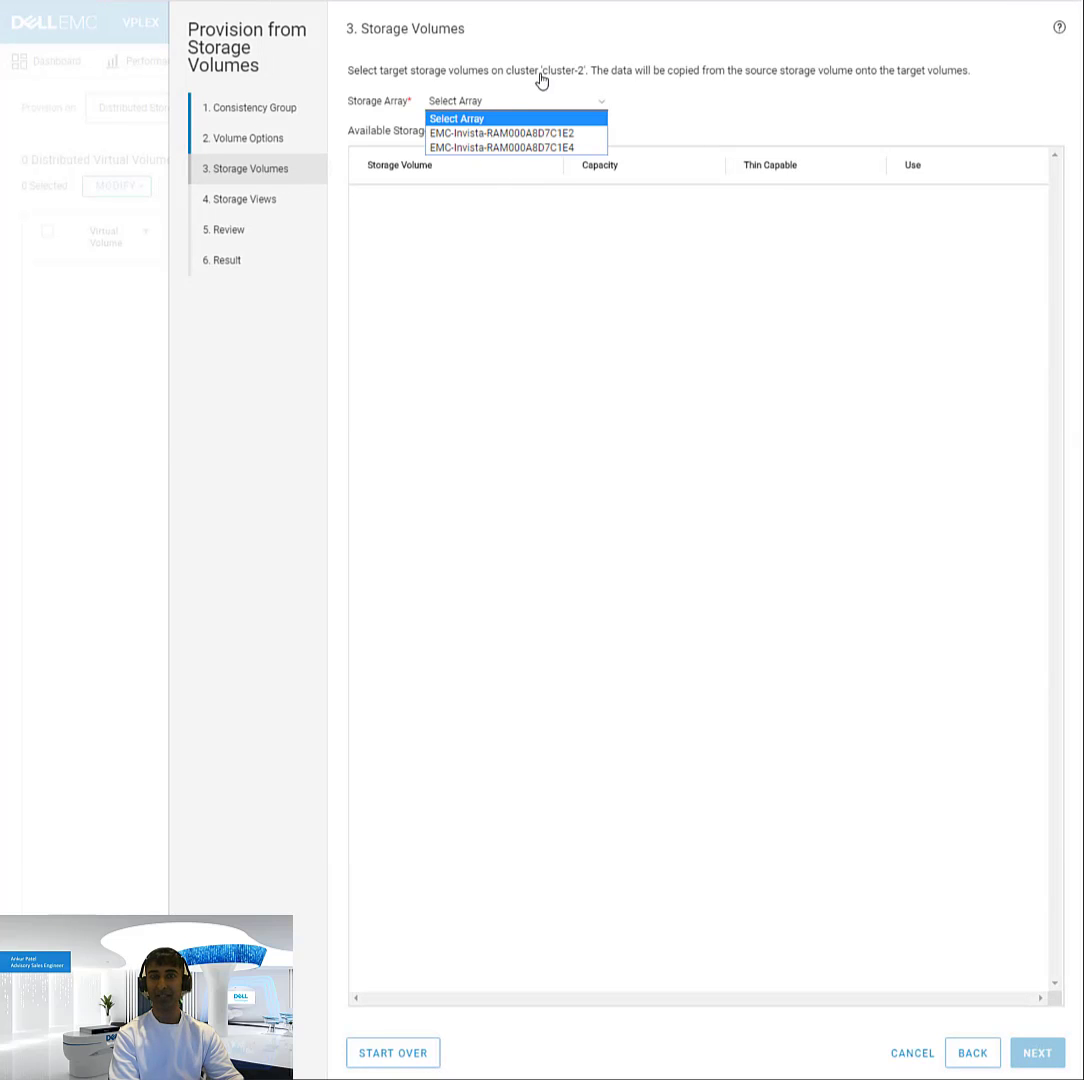
left_click(491, 134)
left_click(467, 204)
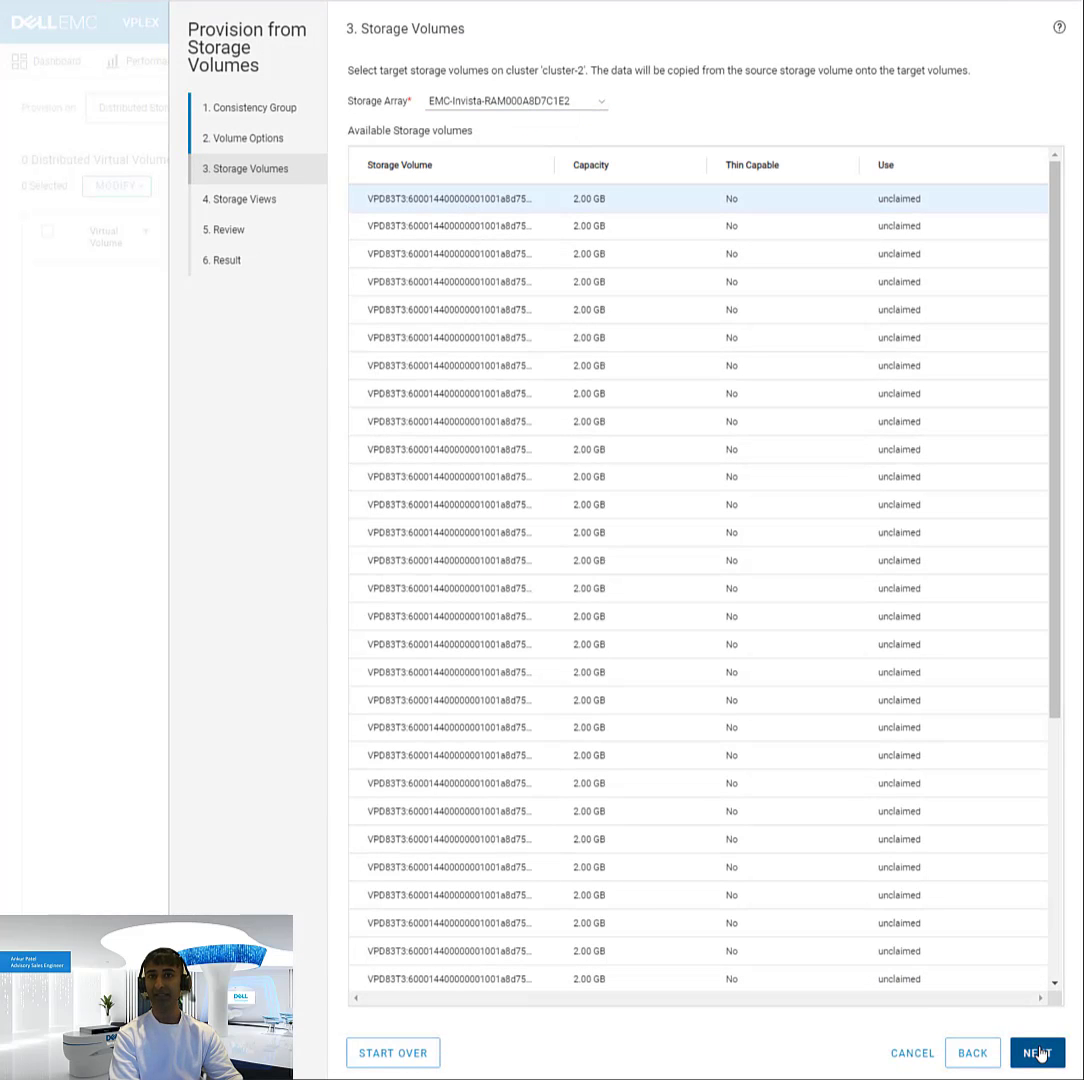
left_click(1036, 1050)
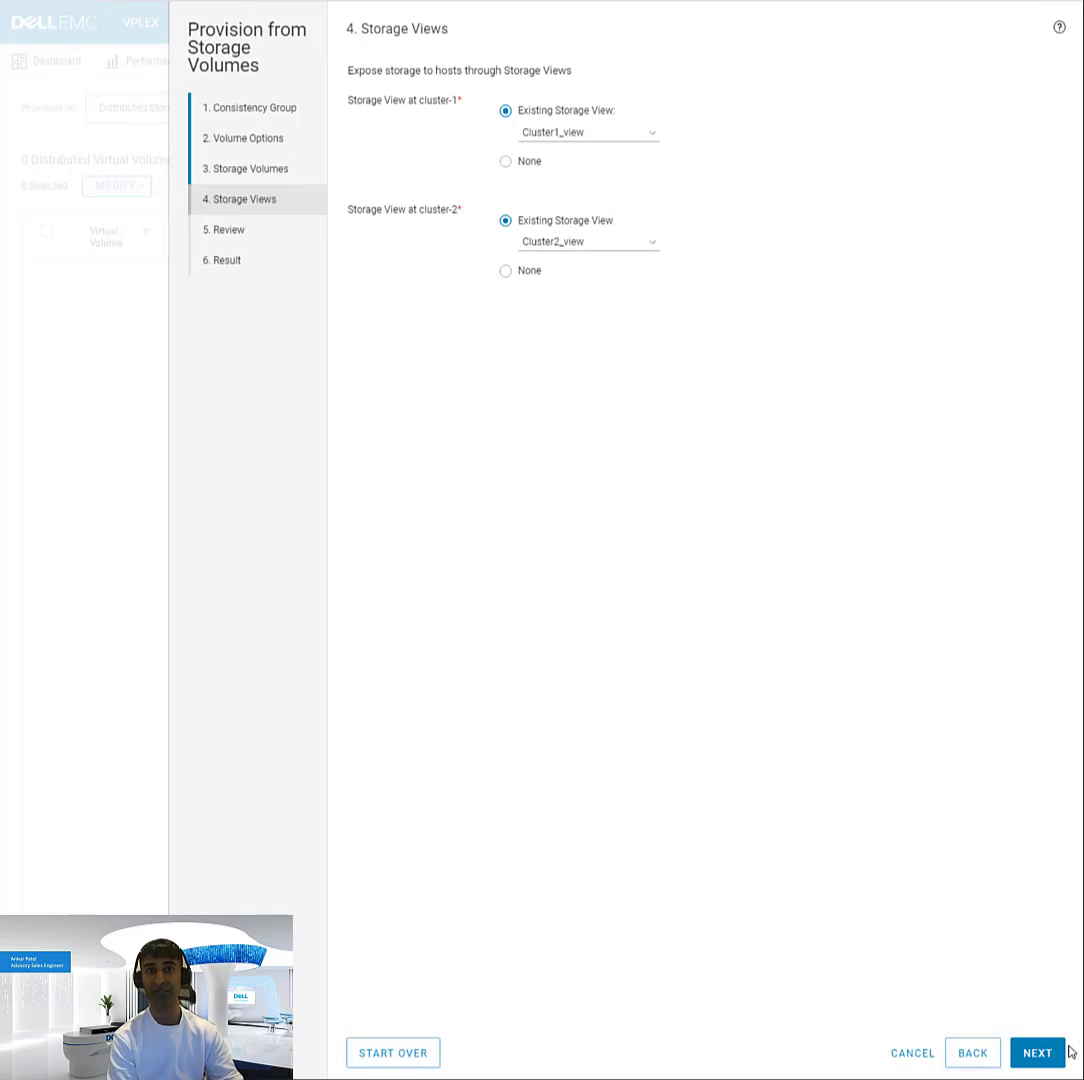
Review and submit the VVOL1 provisioning request, then close the wizard once it succeeds.
left_click(1037, 1054)
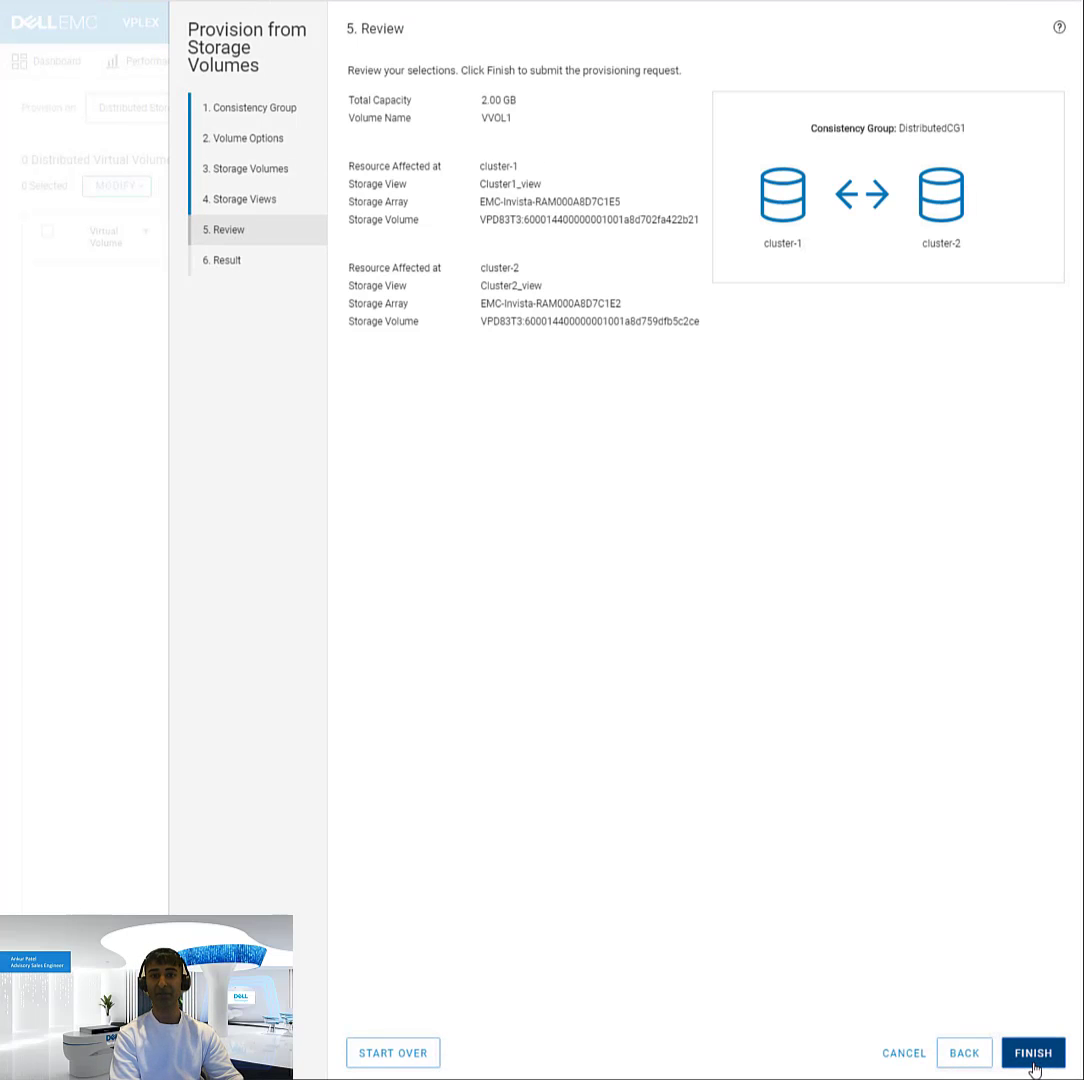
left_click(1033, 1054)
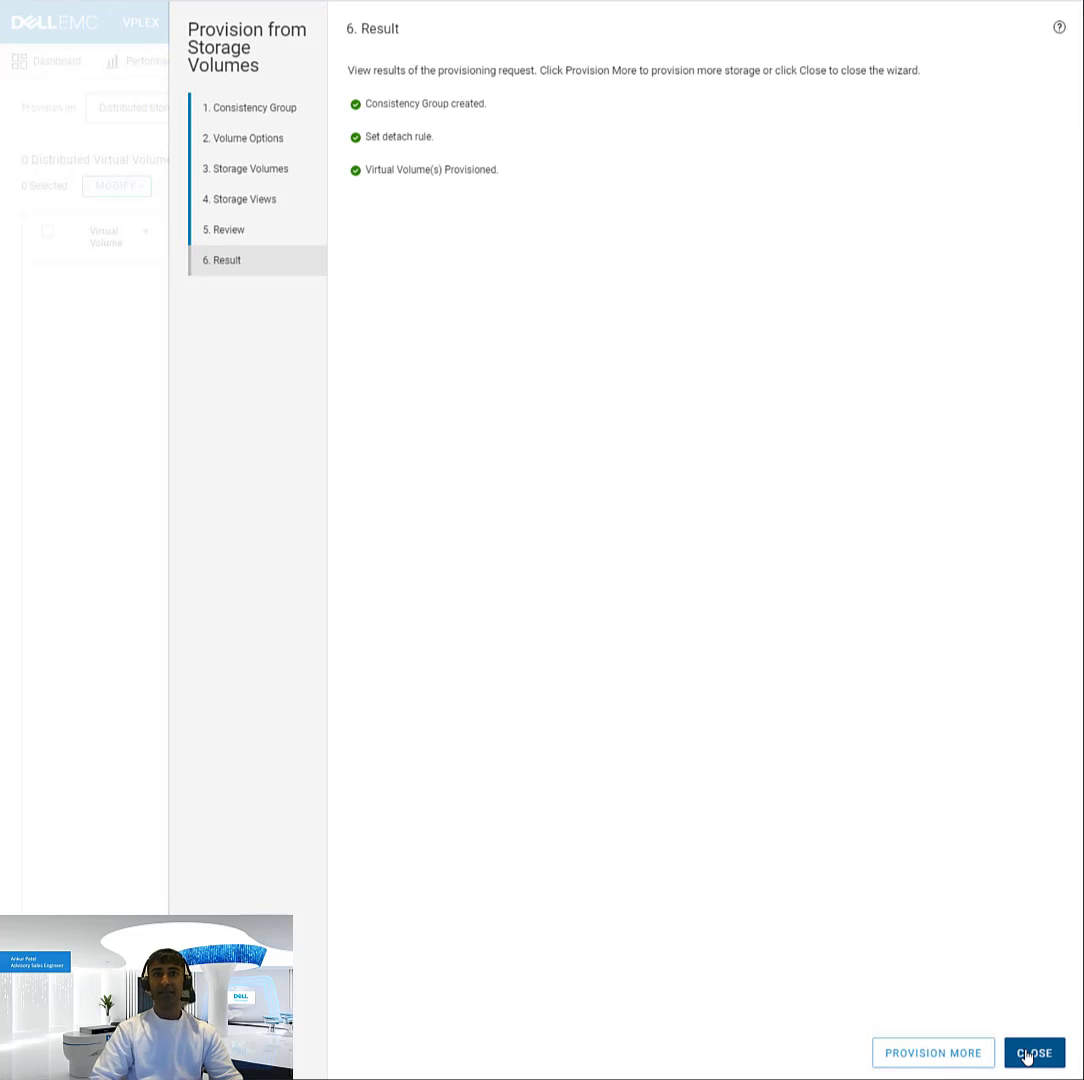
left_click(1030, 1054)
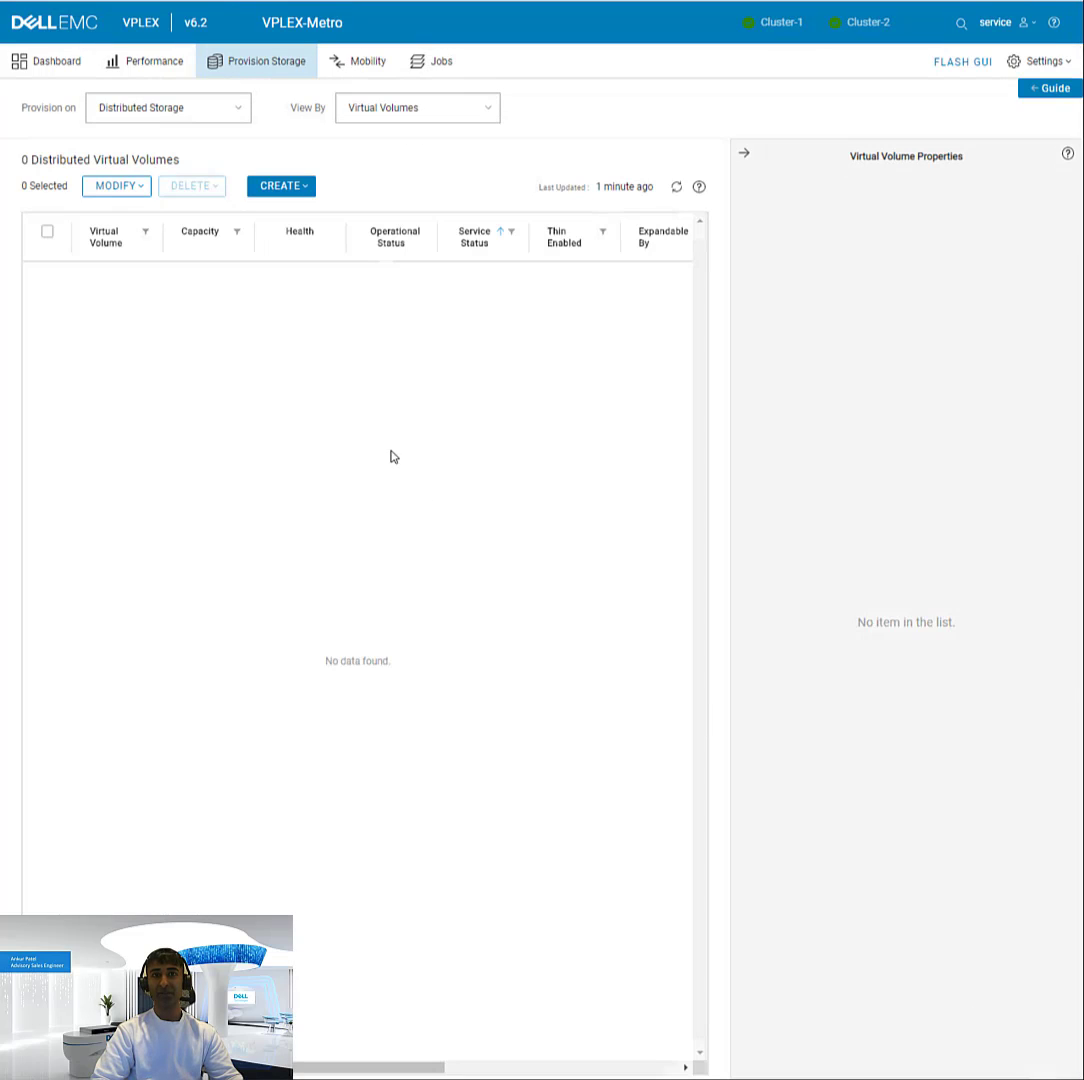
List storage by Consistency Groups and check DistributedCG1's virtual volumes and per-cluster operational status.
left_click(357, 108)
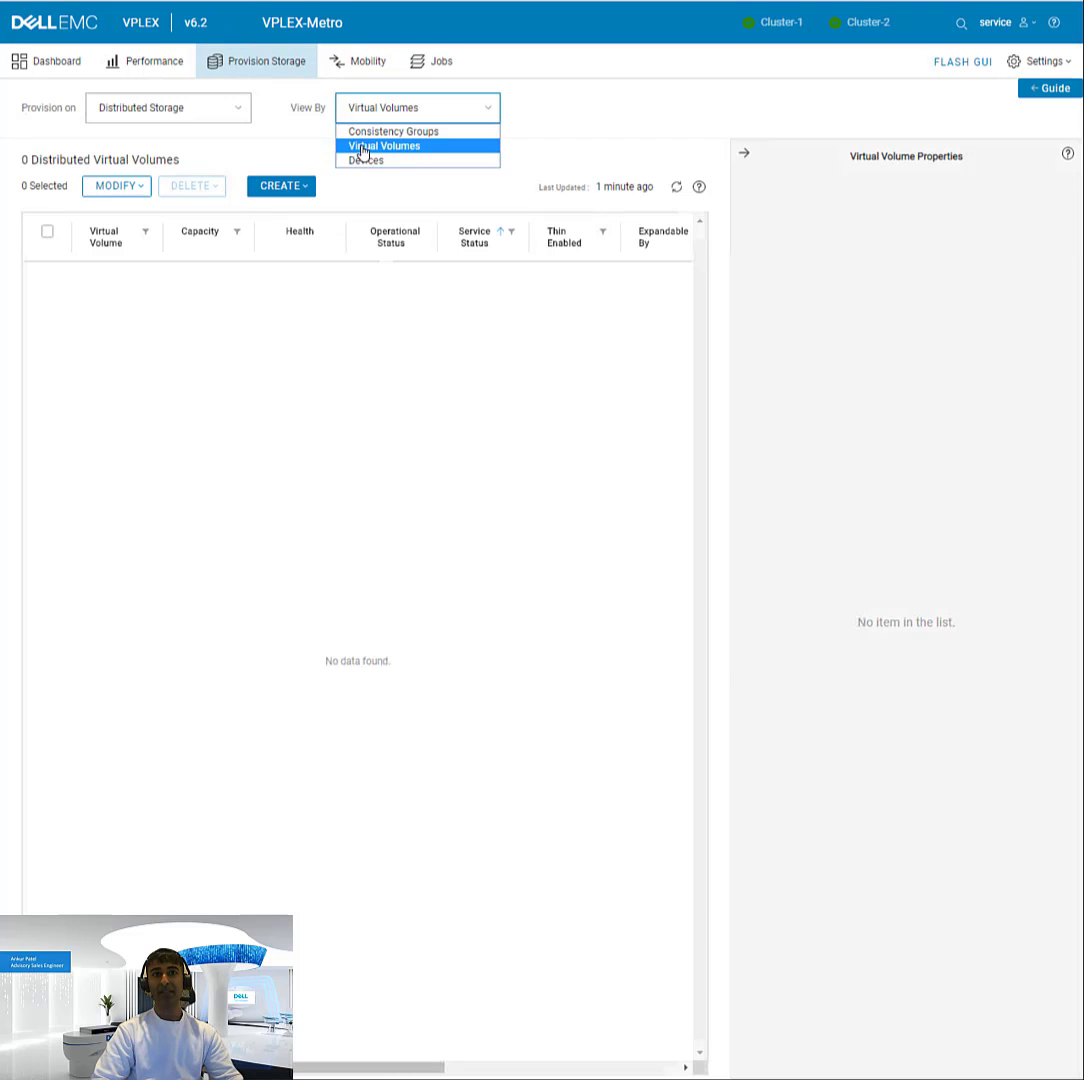
left_click(364, 136)
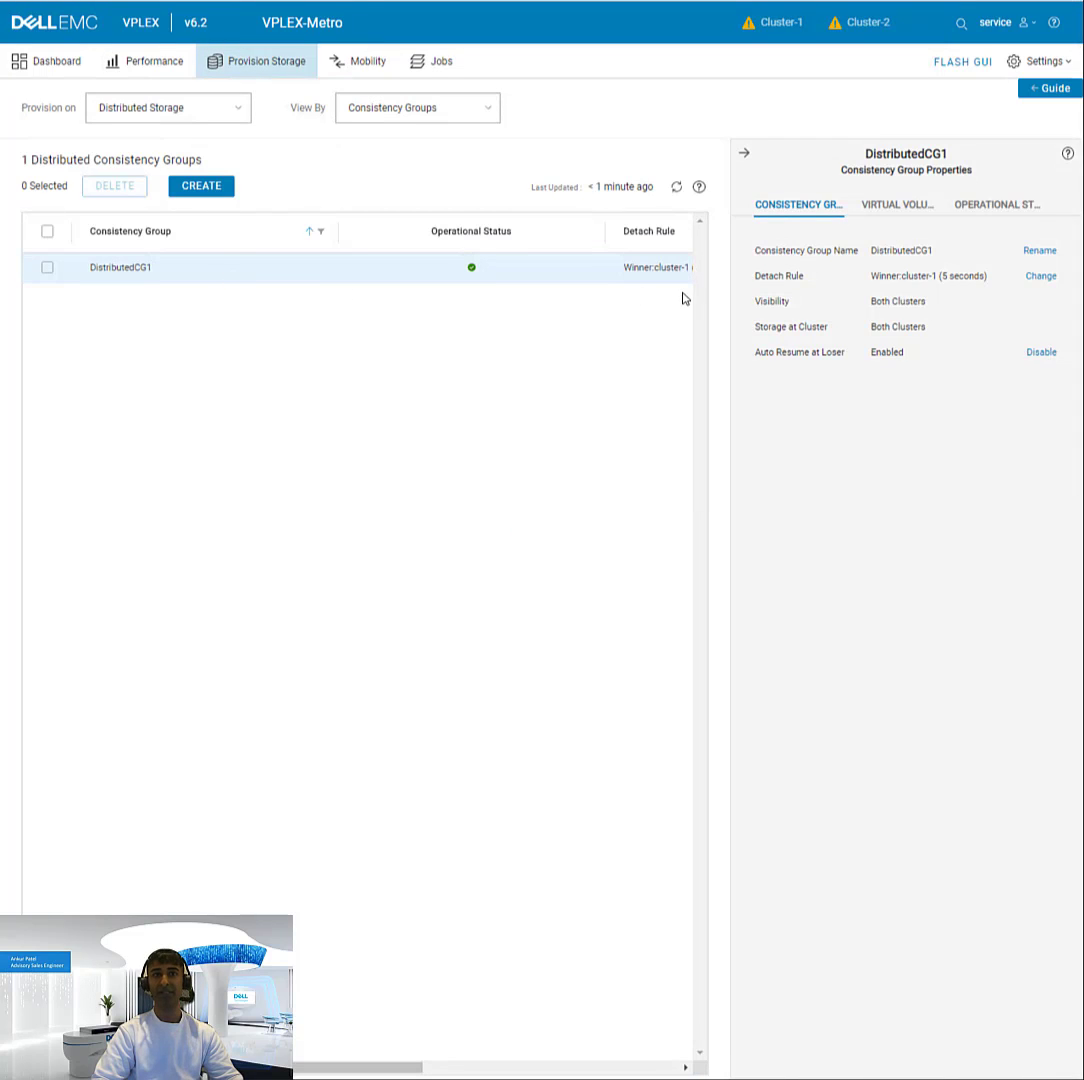
left_click(879, 206)
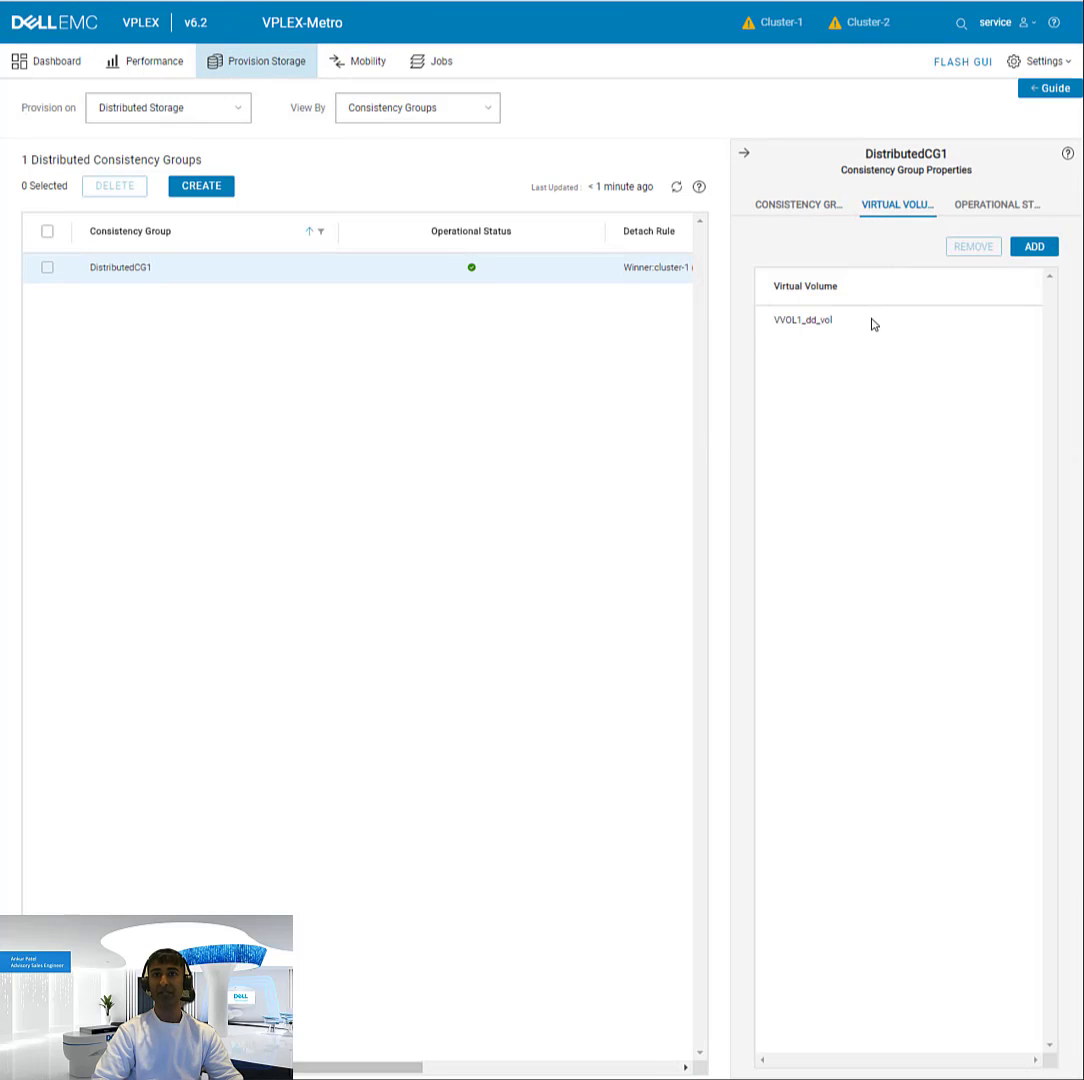
left_click(966, 206)
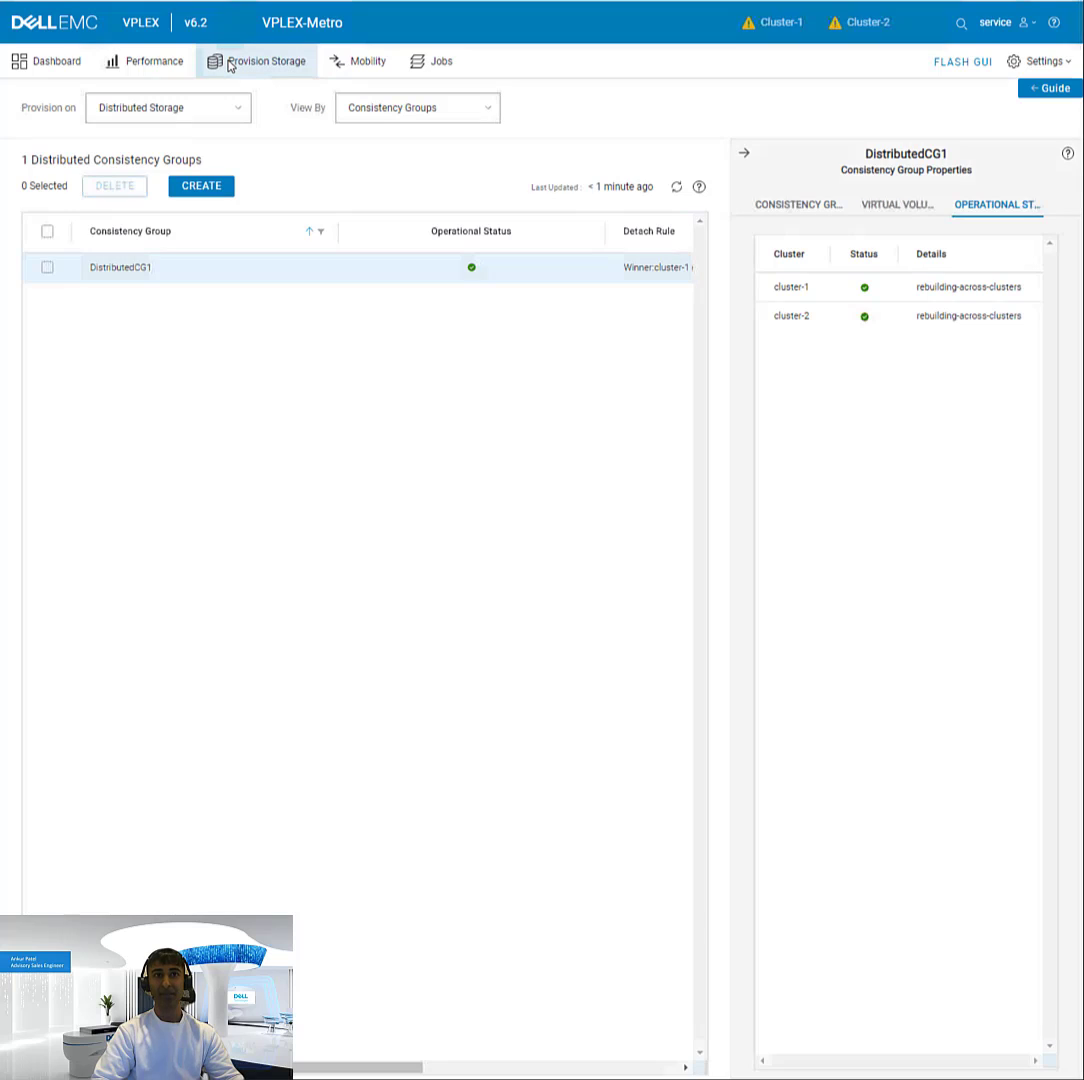
Switch to Cluster-1 and confirm VVOL1_dd_vol is listed in Cluster1_view's virtual volumes.
left_click(218, 108)
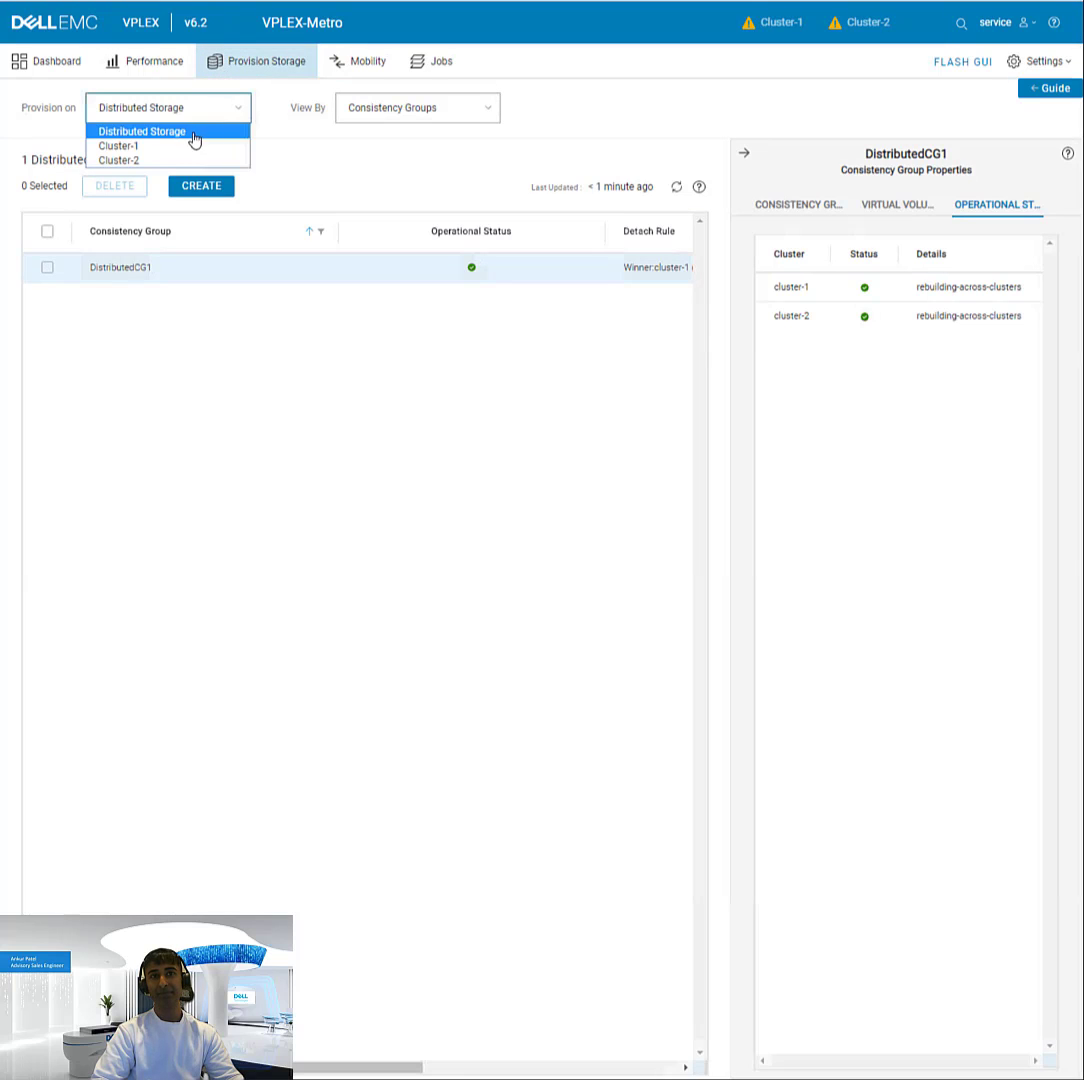
left_click(186, 146)
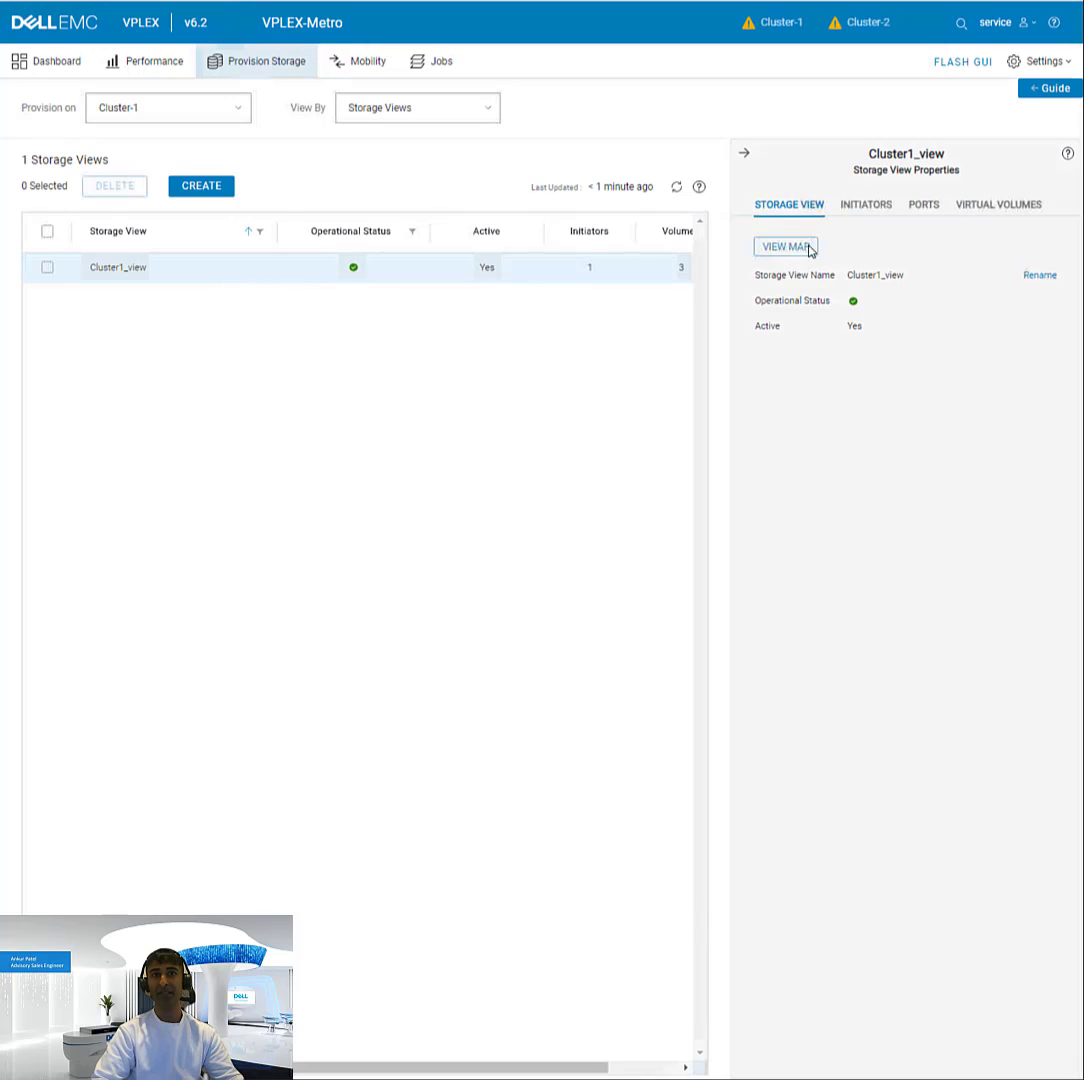
left_click(972, 206)
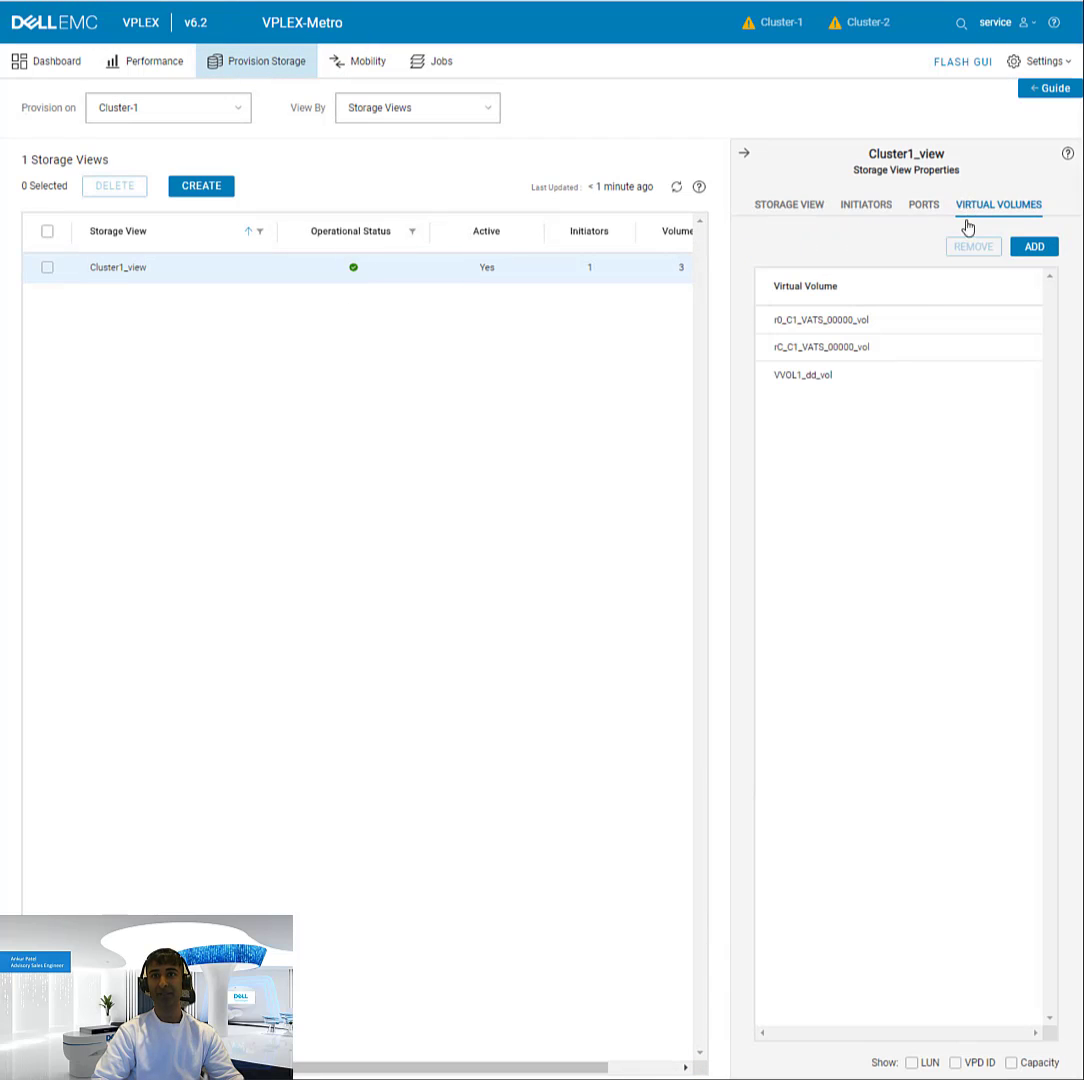
left_click(850, 380)
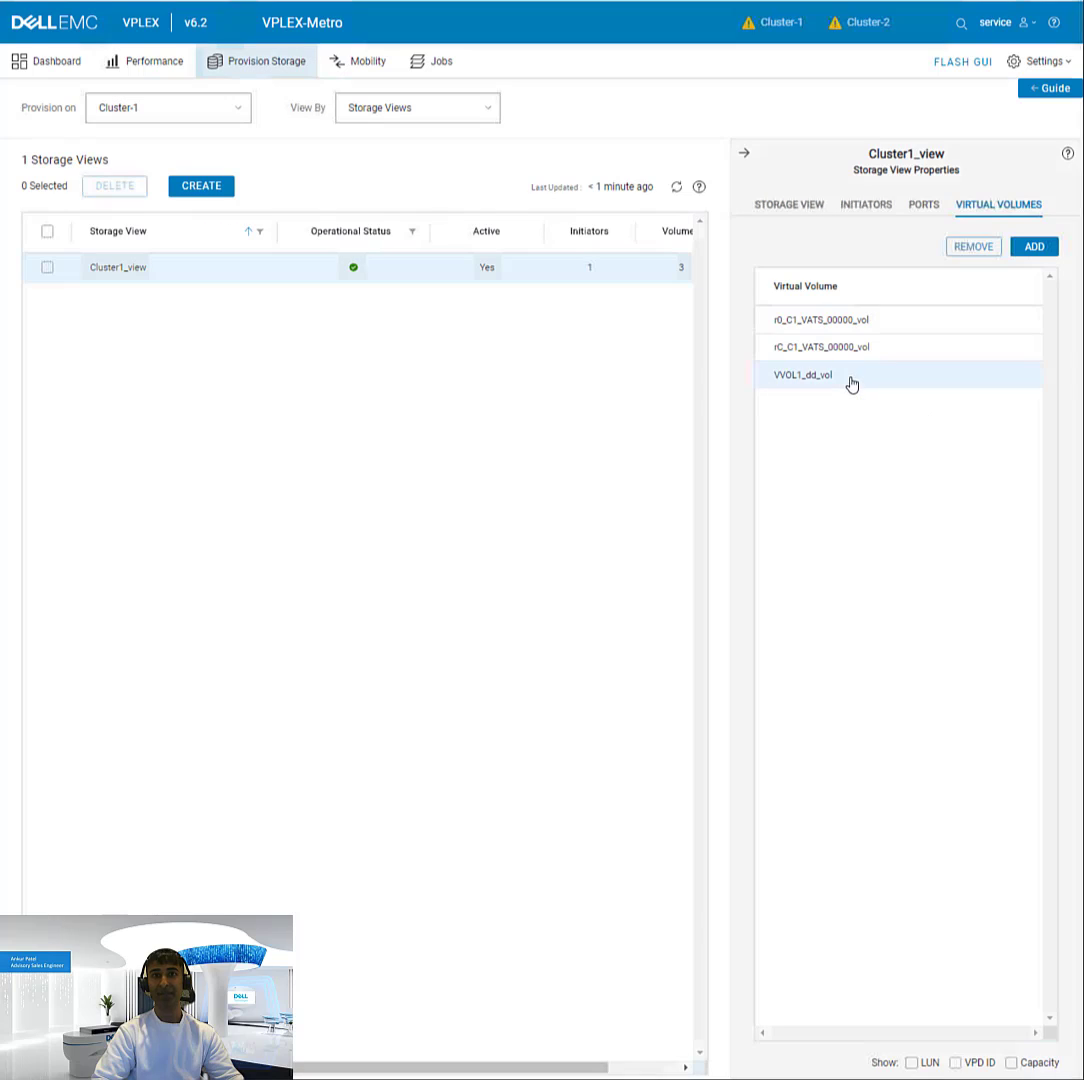
Switch to Cluster-2 and confirm VVOL1_dd_vol is listed in Cluster2_view's virtual volumes.
left_click(168, 118)
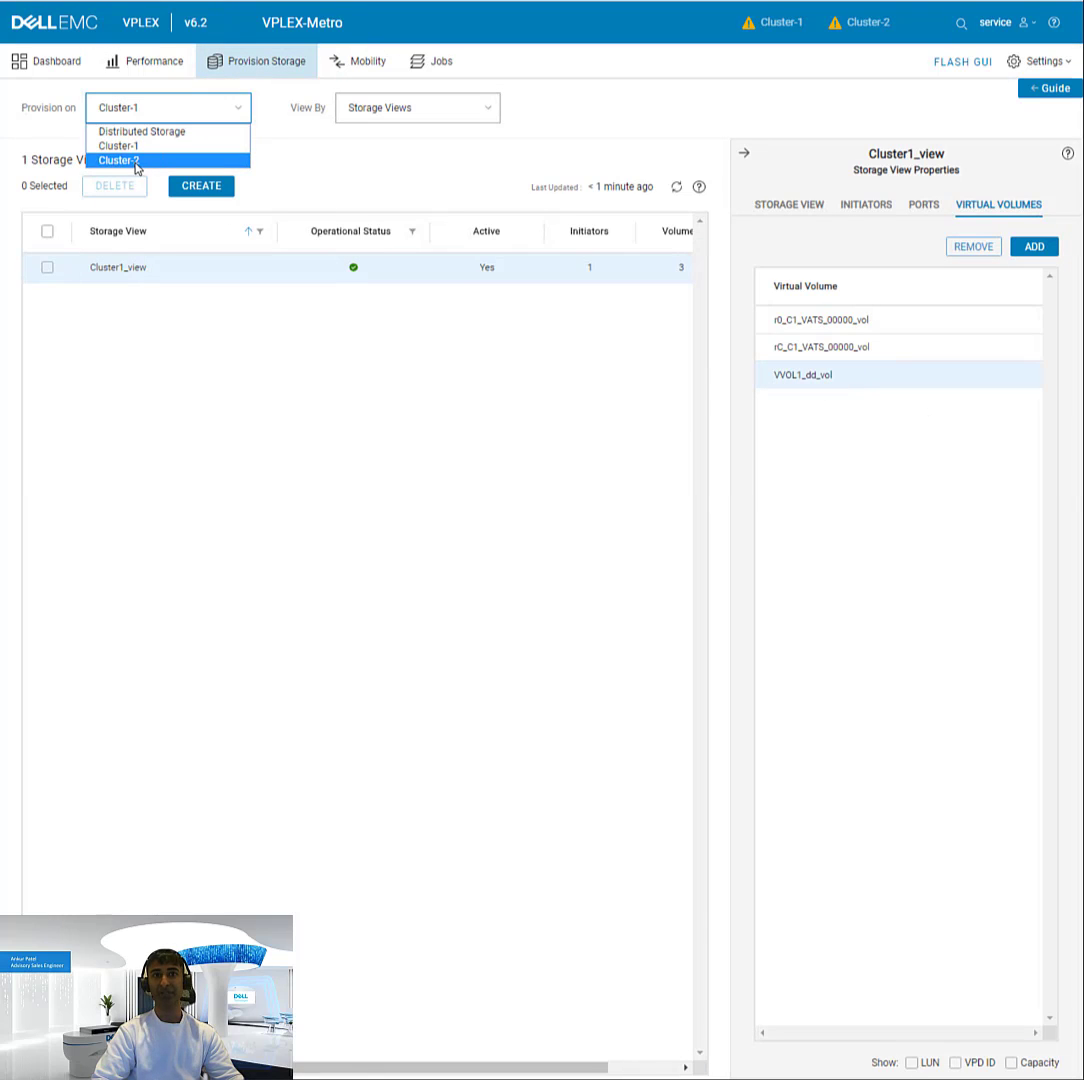
left_click(120, 161)
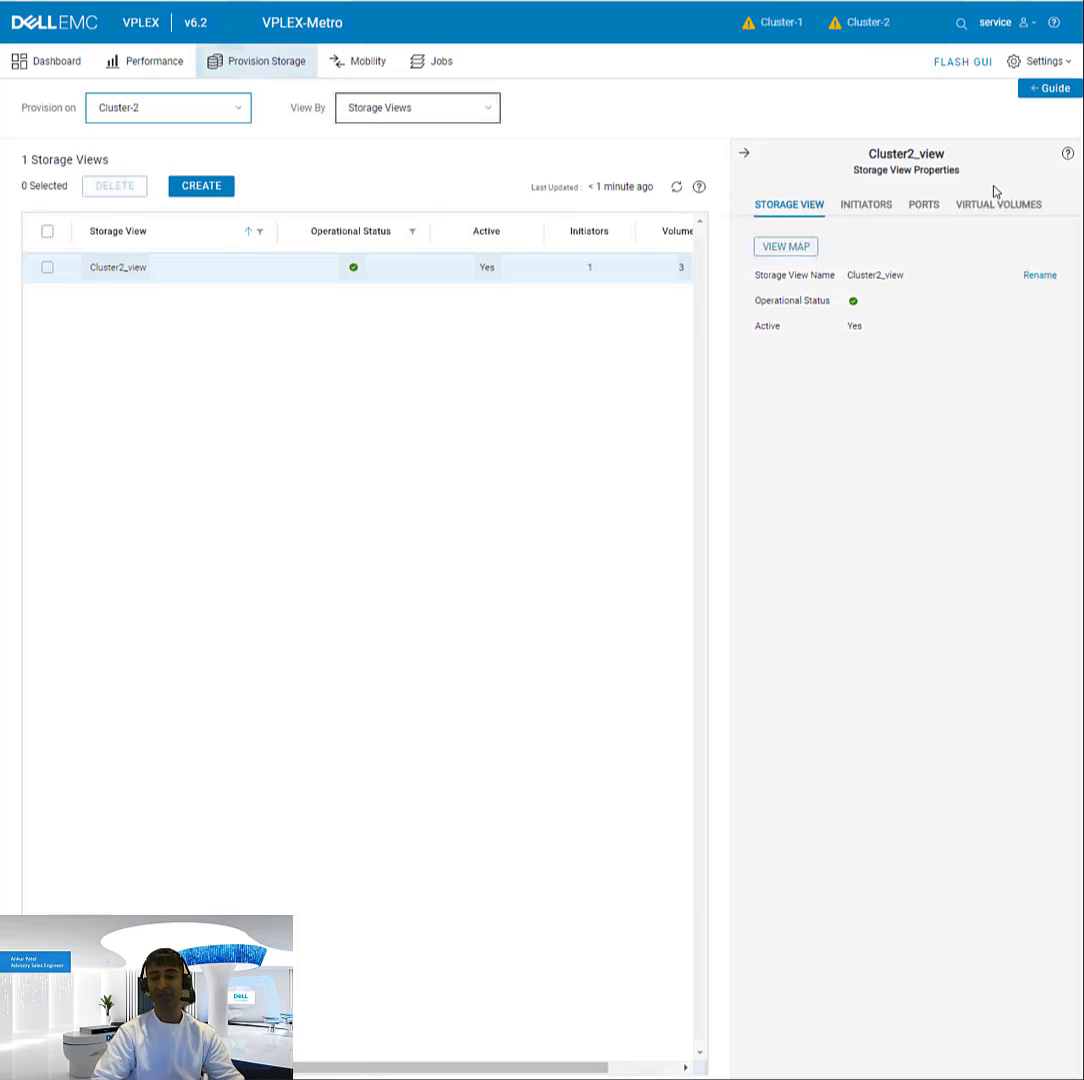
left_click(1015, 206)
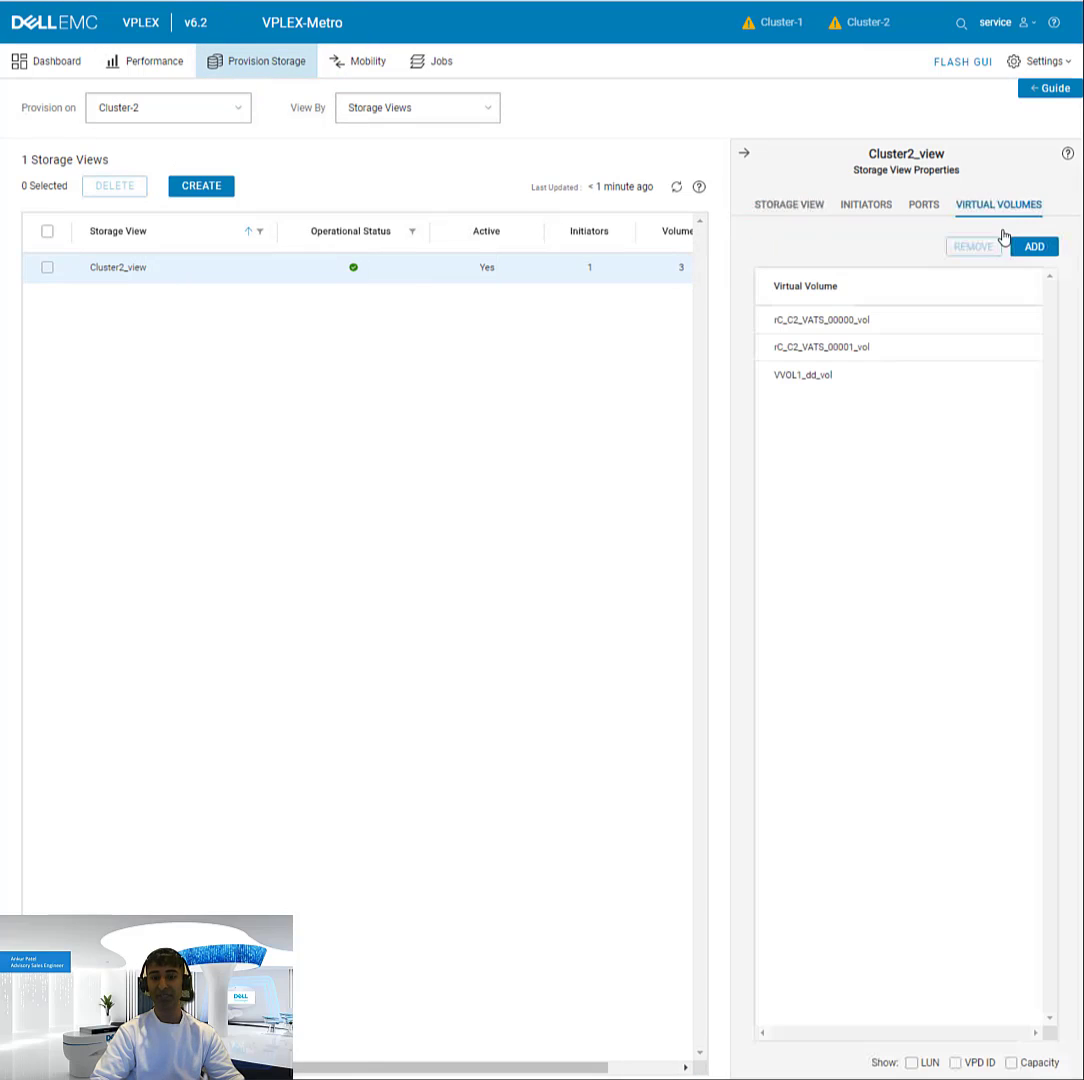
left_click(847, 375)
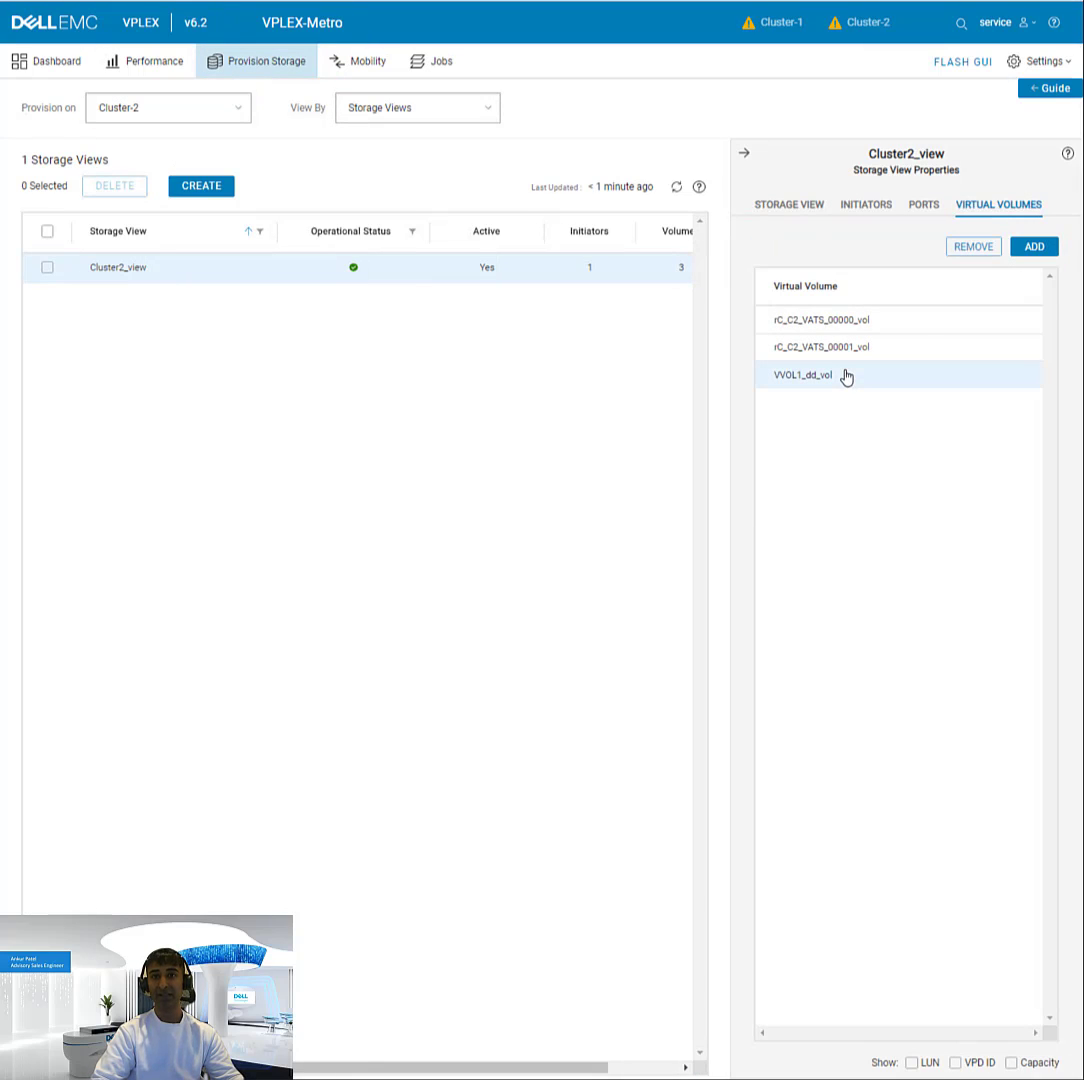
left_click(255, 63)
left_click(226, 116)
Return to Distributed Storage and inspect VVOL1_dd_vol's rebuilding health indication.
left_click(210, 132)
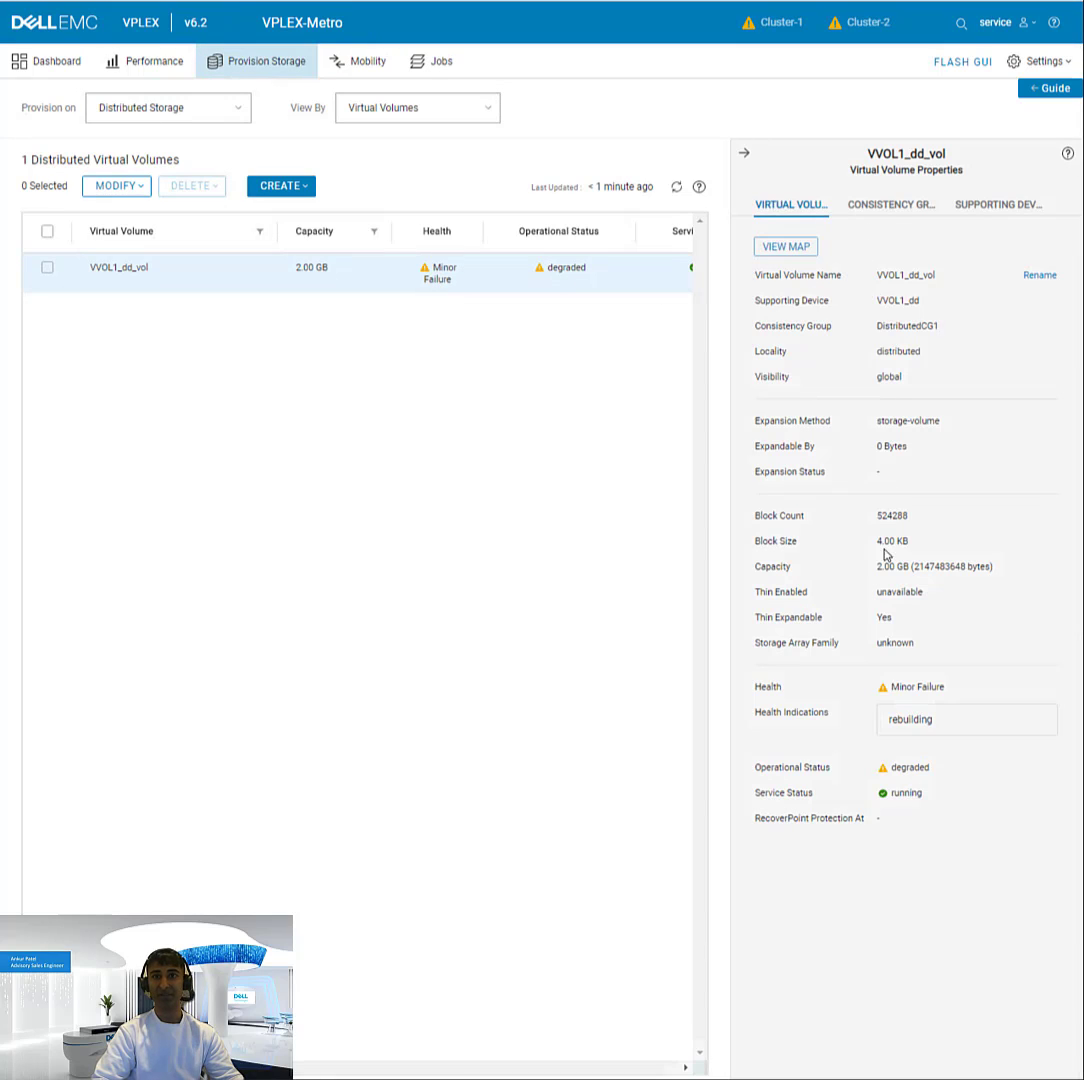
left_click_drag(948, 721, 893, 722)
left_click(894, 720)
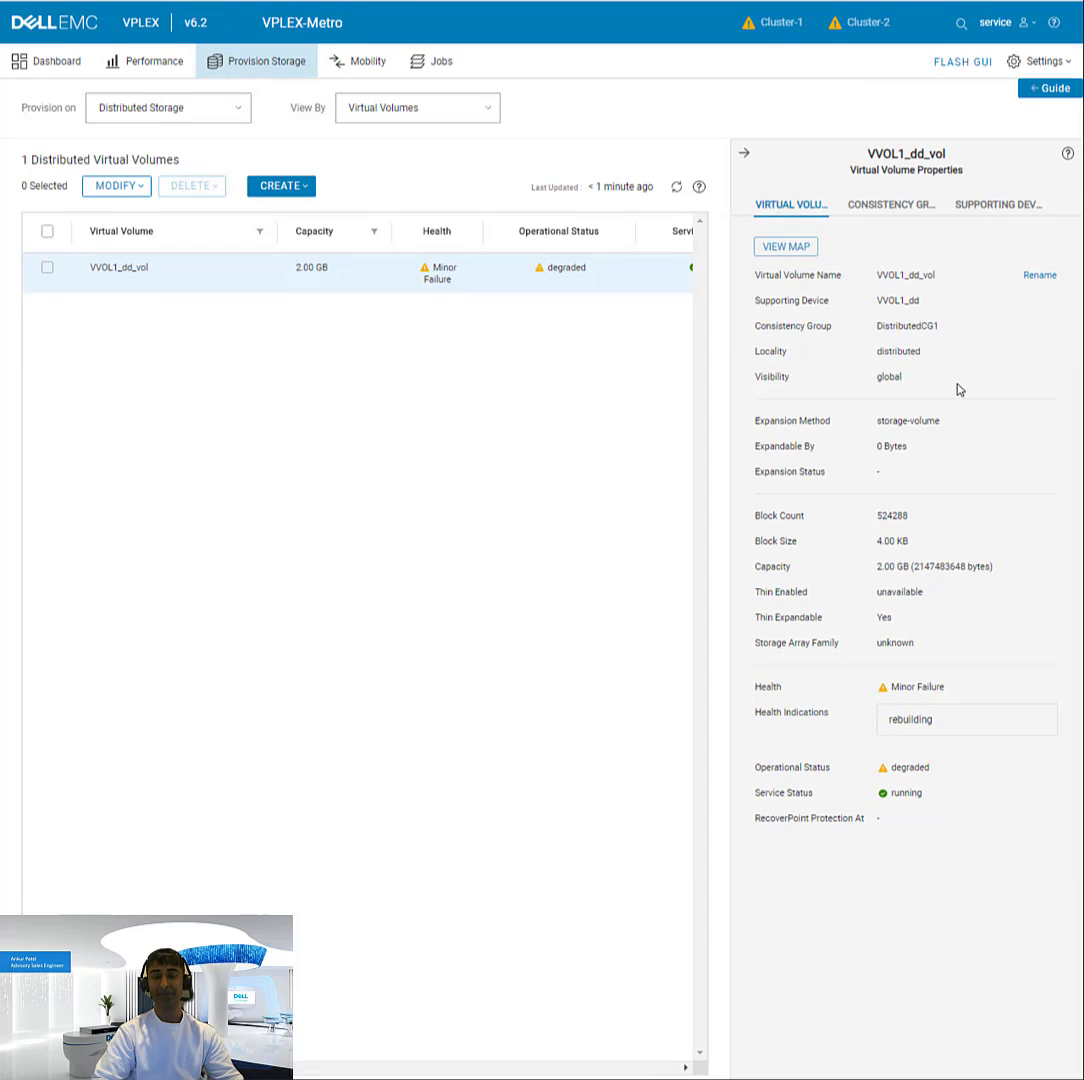